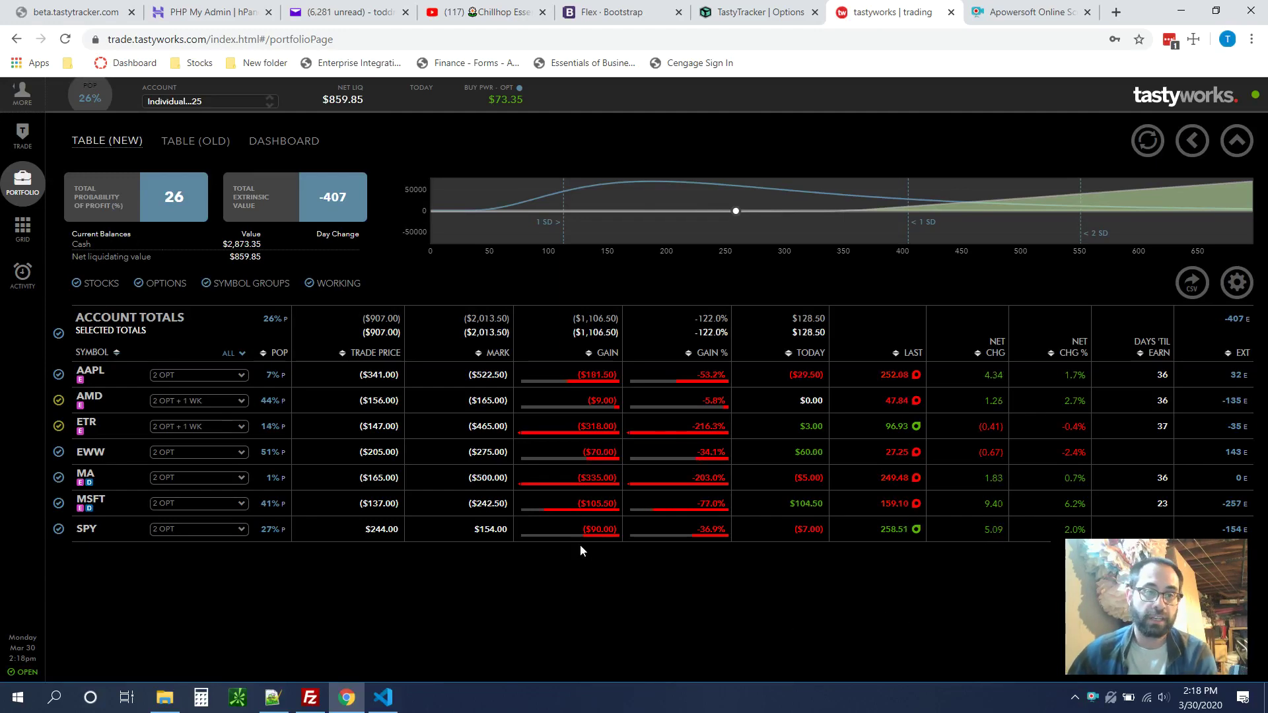
# - Expand AMD's two put legs and working order, then clear every position from the selected totals
pyautogui.click(168, 404)
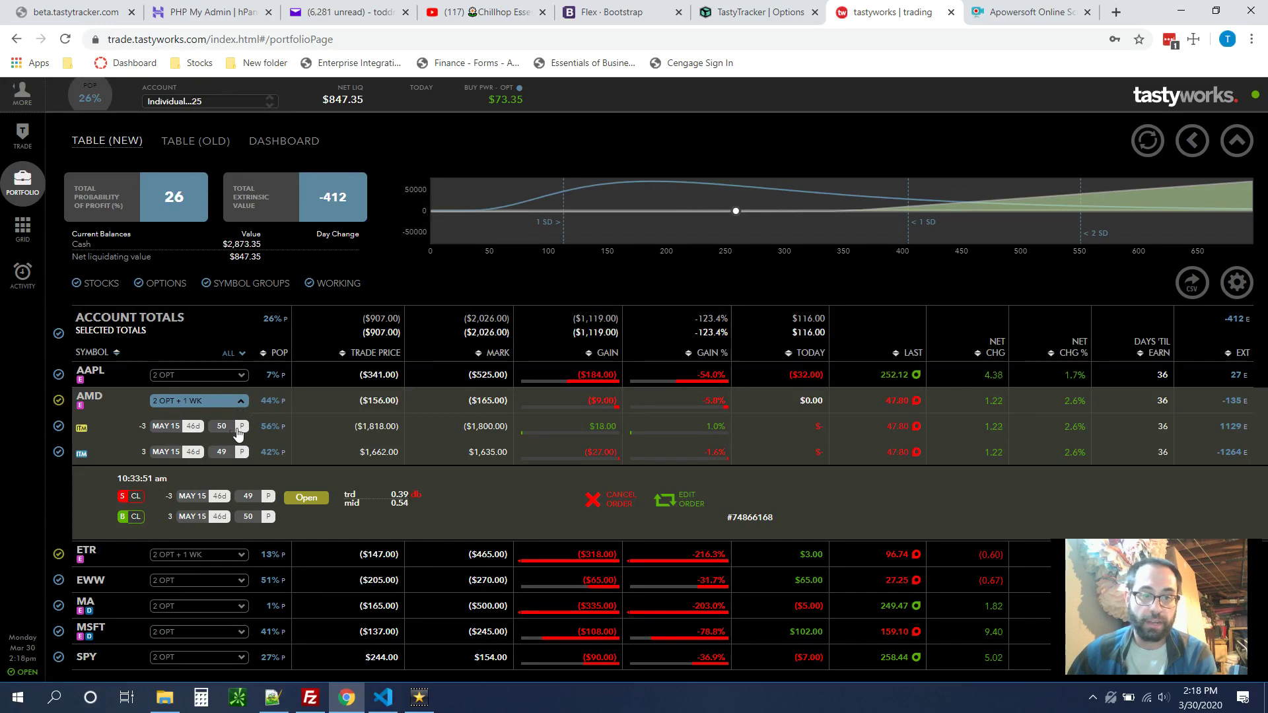
pyautogui.click(238, 433)
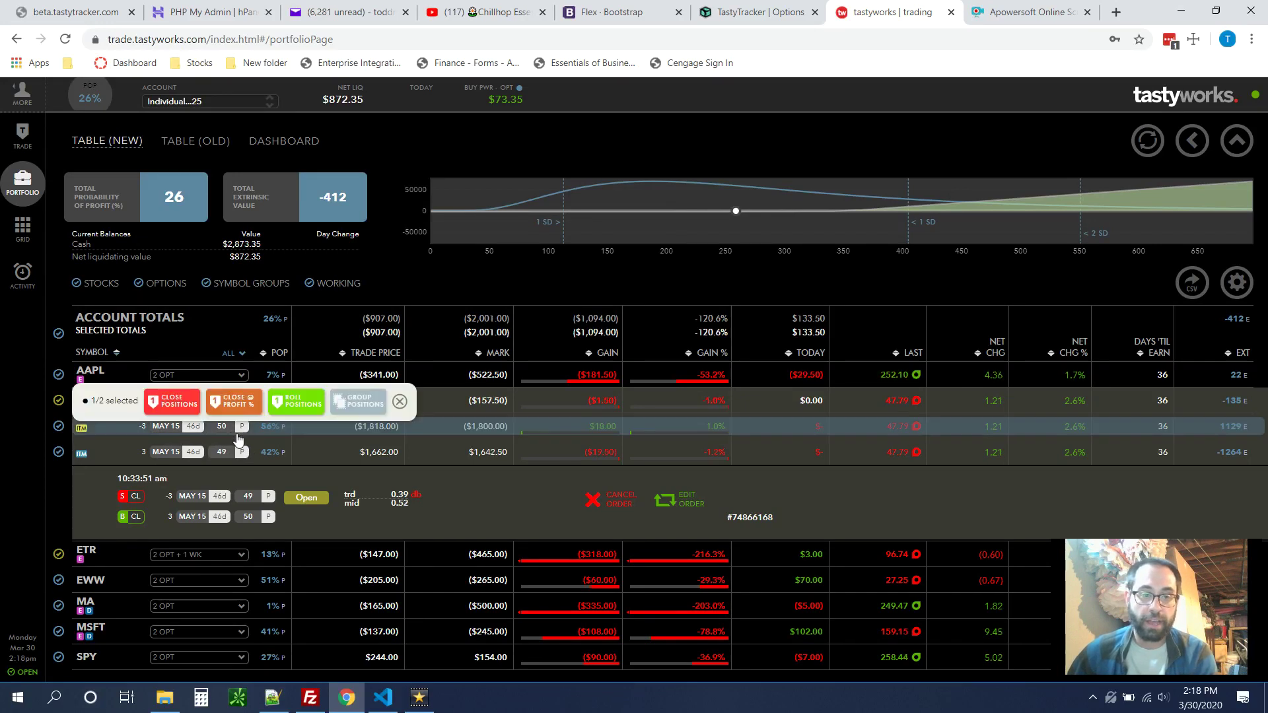
pyautogui.click(240, 462)
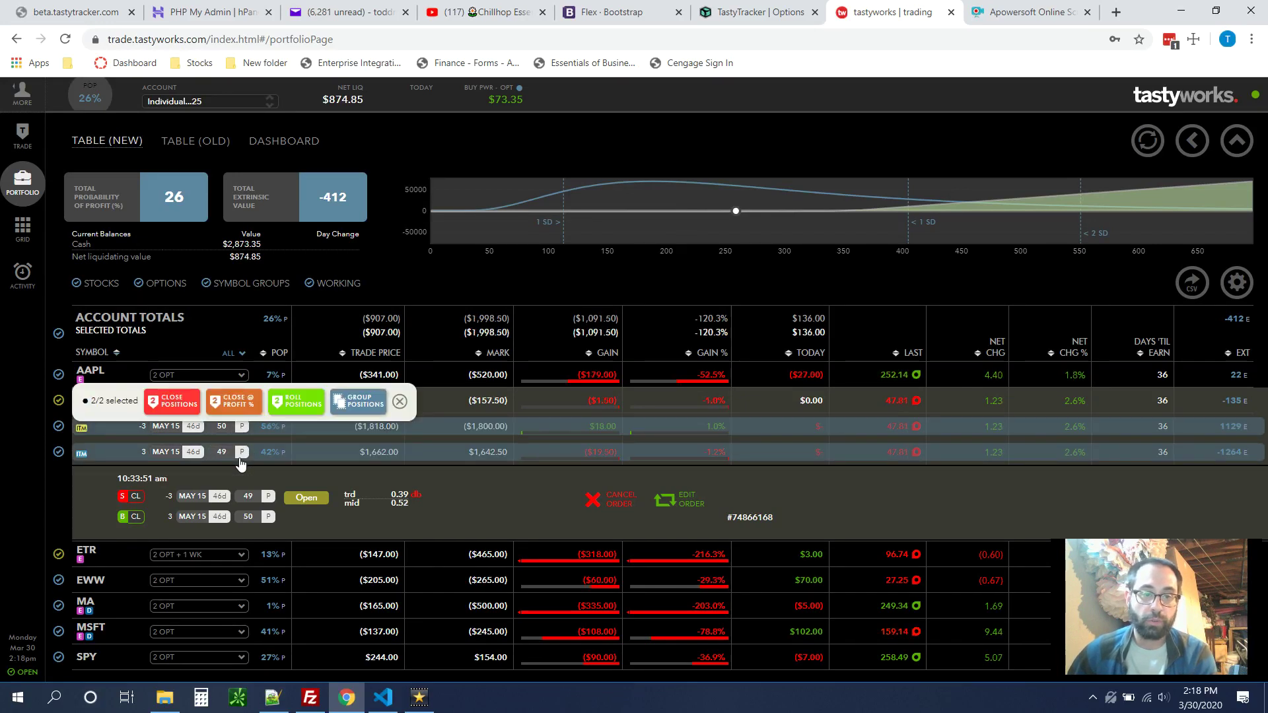
pyautogui.click(401, 403)
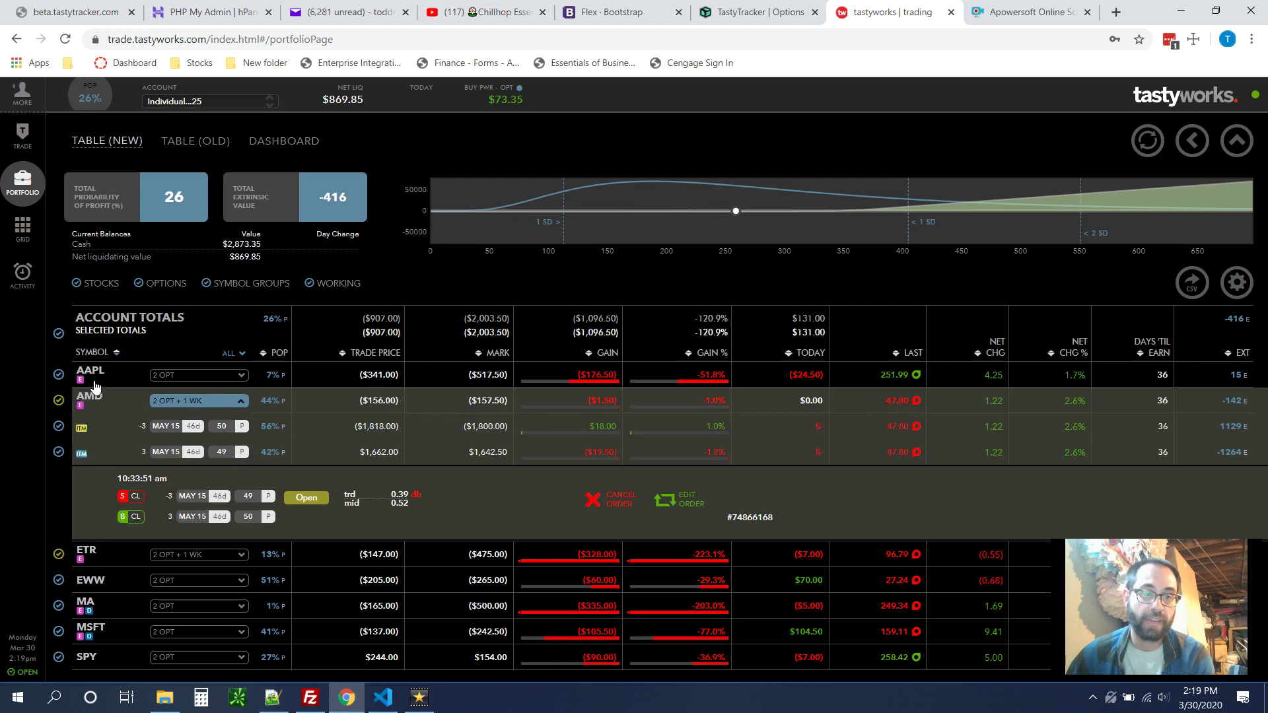
pyautogui.click(59, 335)
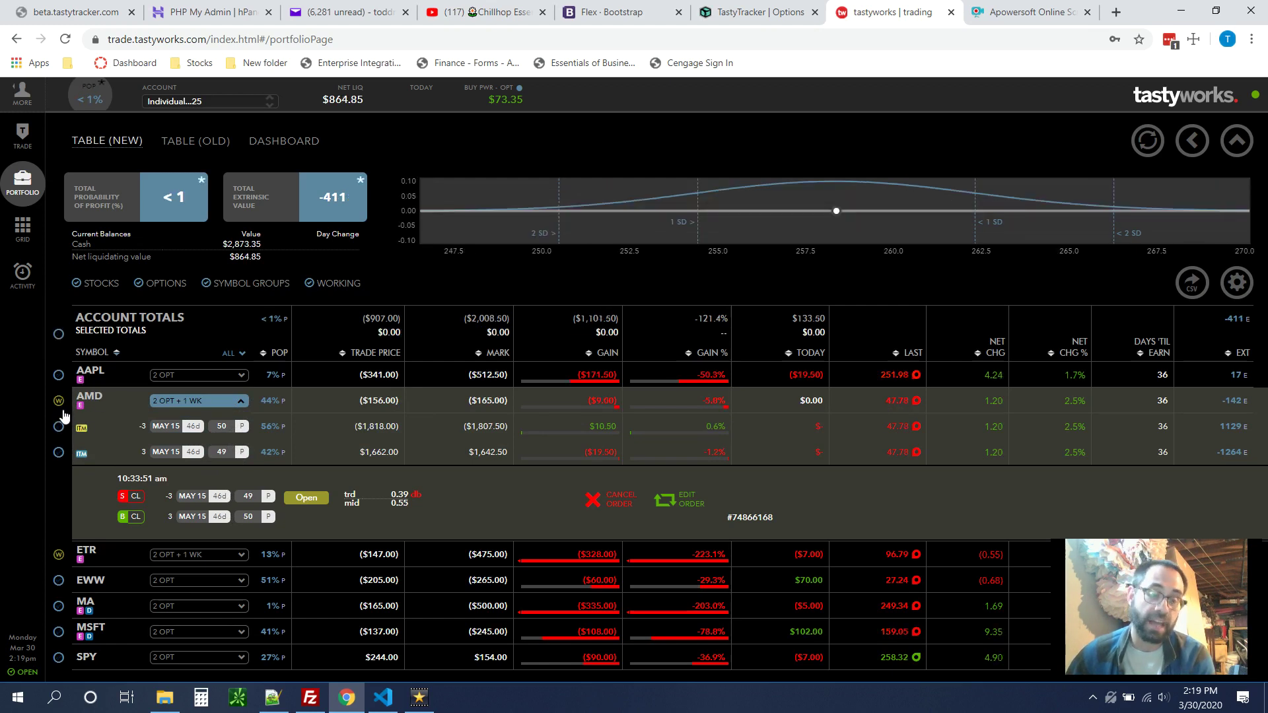
# - Tick only the AMD position for the totals and P/L chart, then go to Tasty Tracker
pyautogui.click(59, 401)
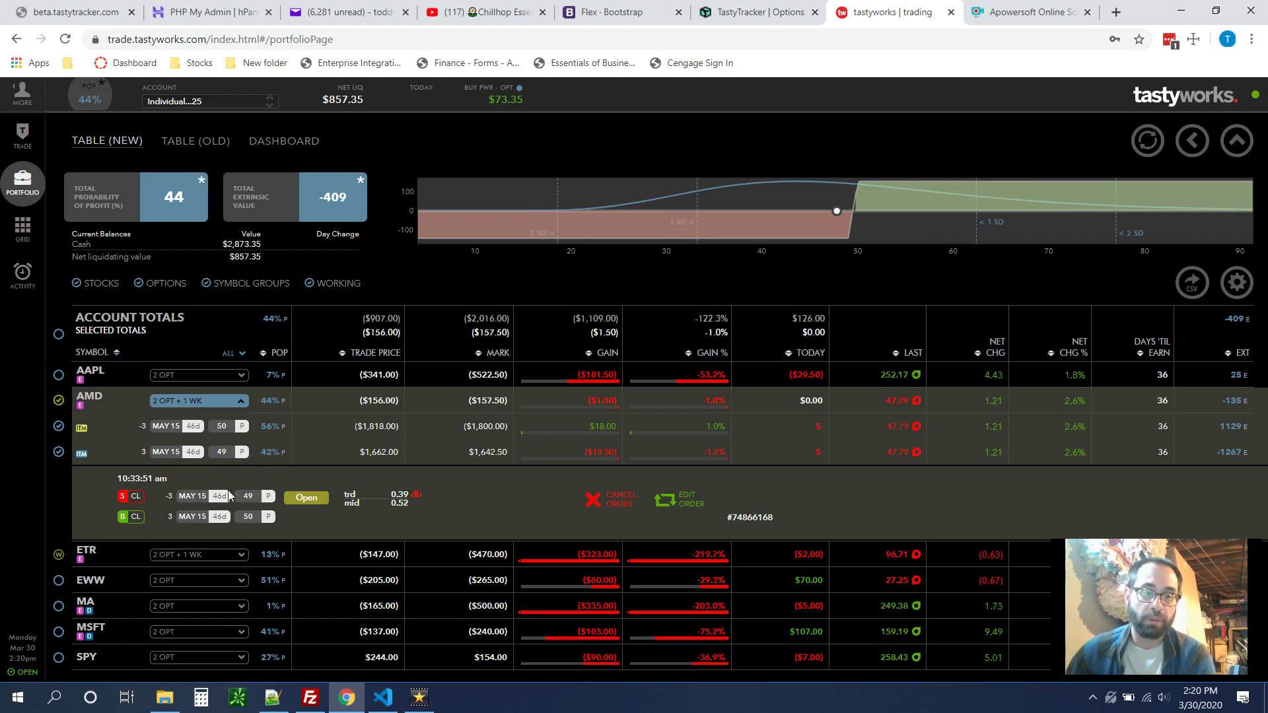
pyautogui.click(765, 10)
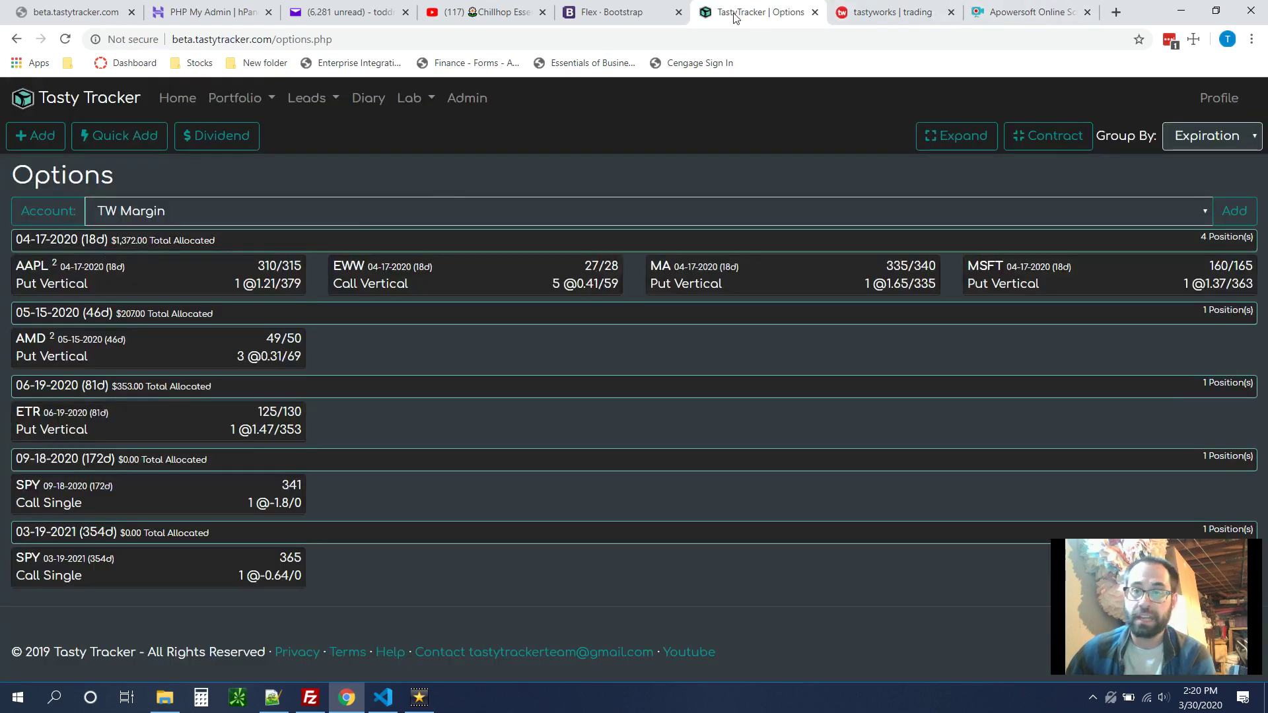
# - Glance back at the tastyworks portfolio, then return to the Tasty Tracker options list
pyautogui.click(891, 12)
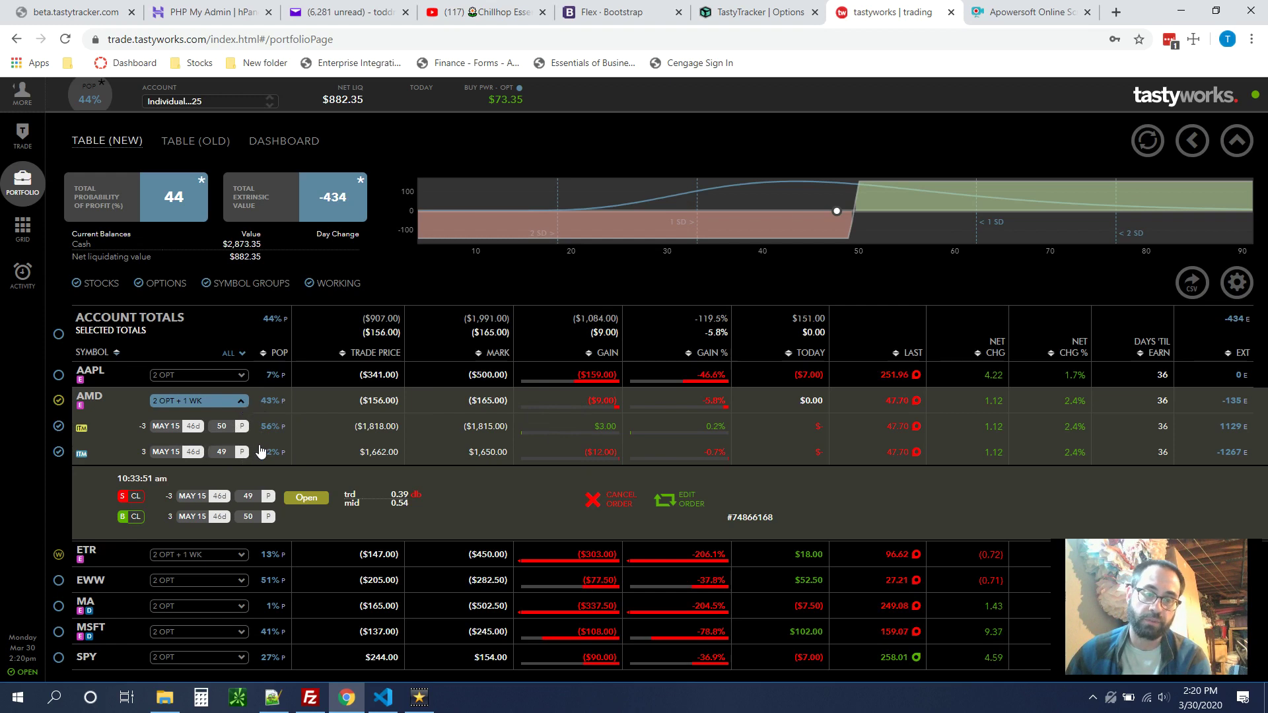
pyautogui.click(766, 12)
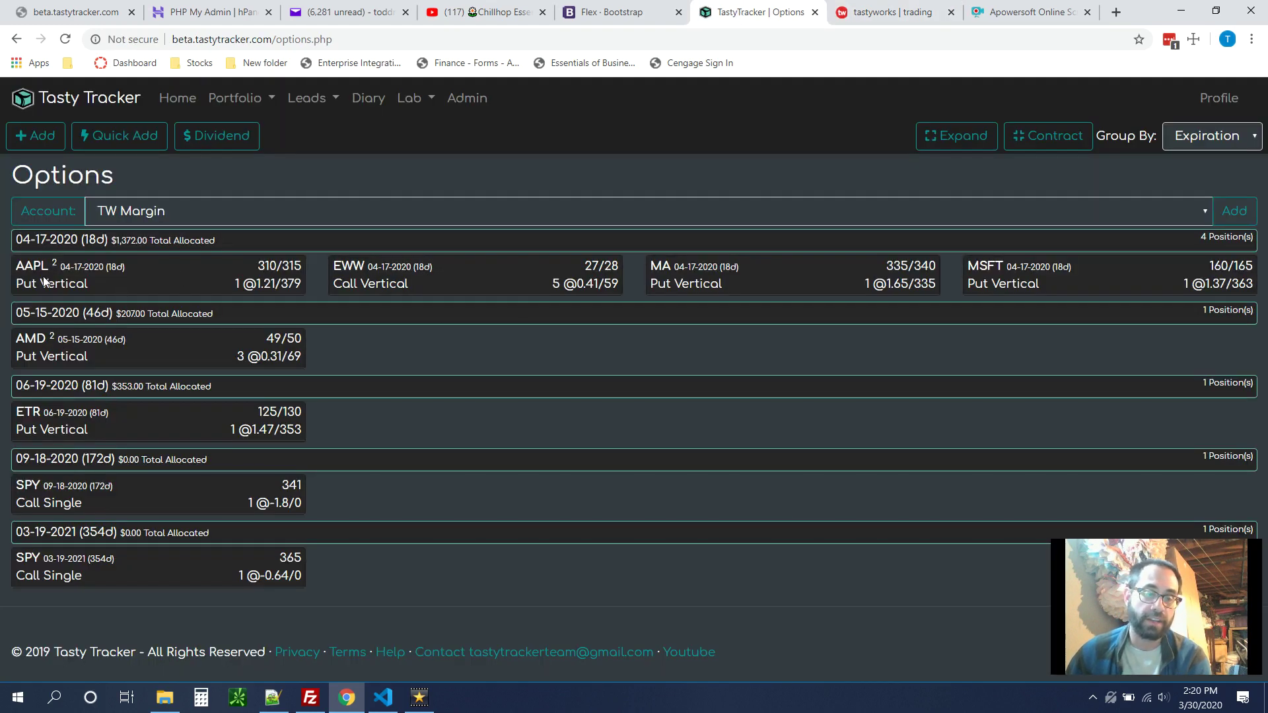
# - Open the AMD put vertical's Roll/Edit form and read the roll price in its latest note
pyautogui.click(53, 353)
pyautogui.click(28, 461)
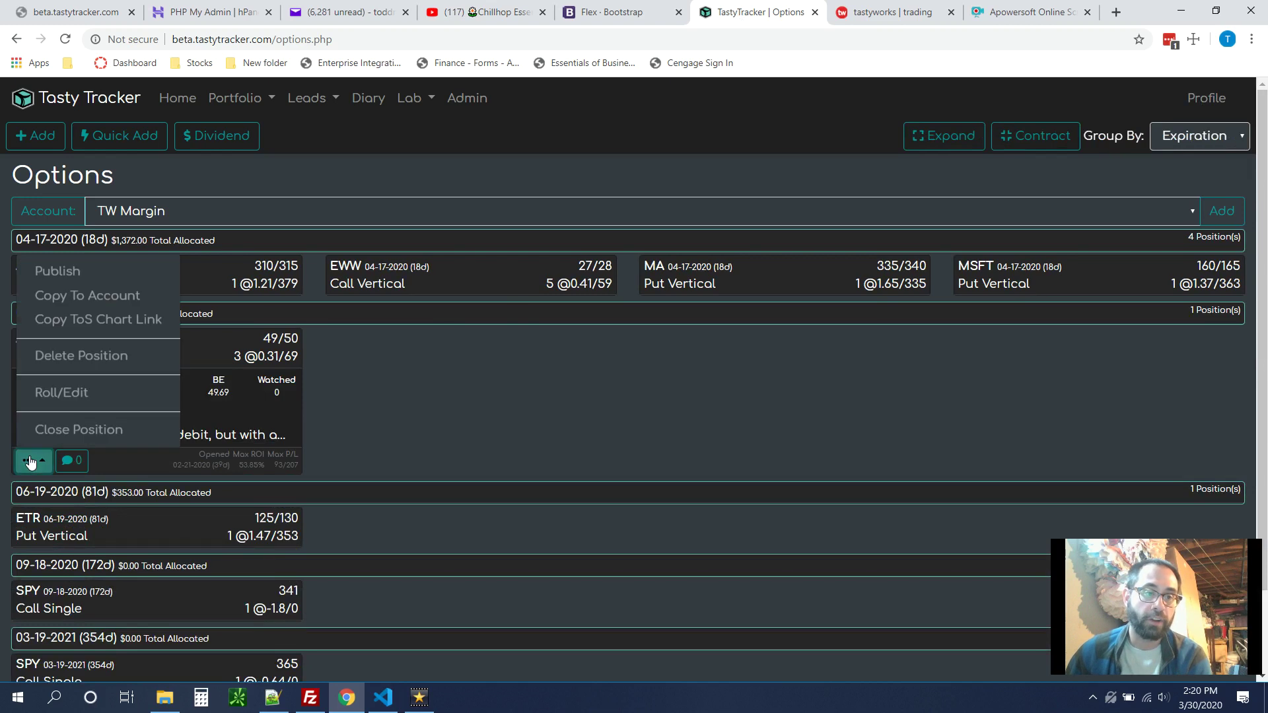
pyautogui.click(112, 396)
pyautogui.scroll(-2, 601, 276)
pyautogui.scroll(-1, 601, 276)
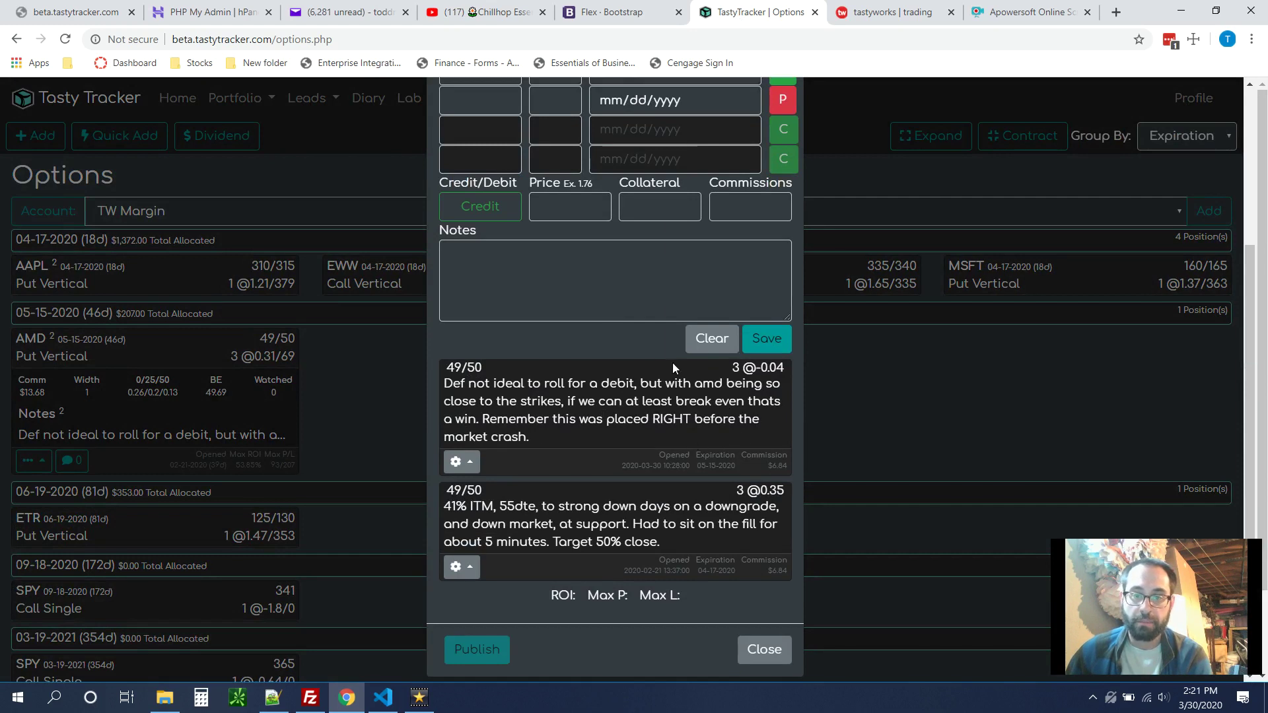
pyautogui.moveTo(786, 370); pyautogui.dragTo(768, 369)
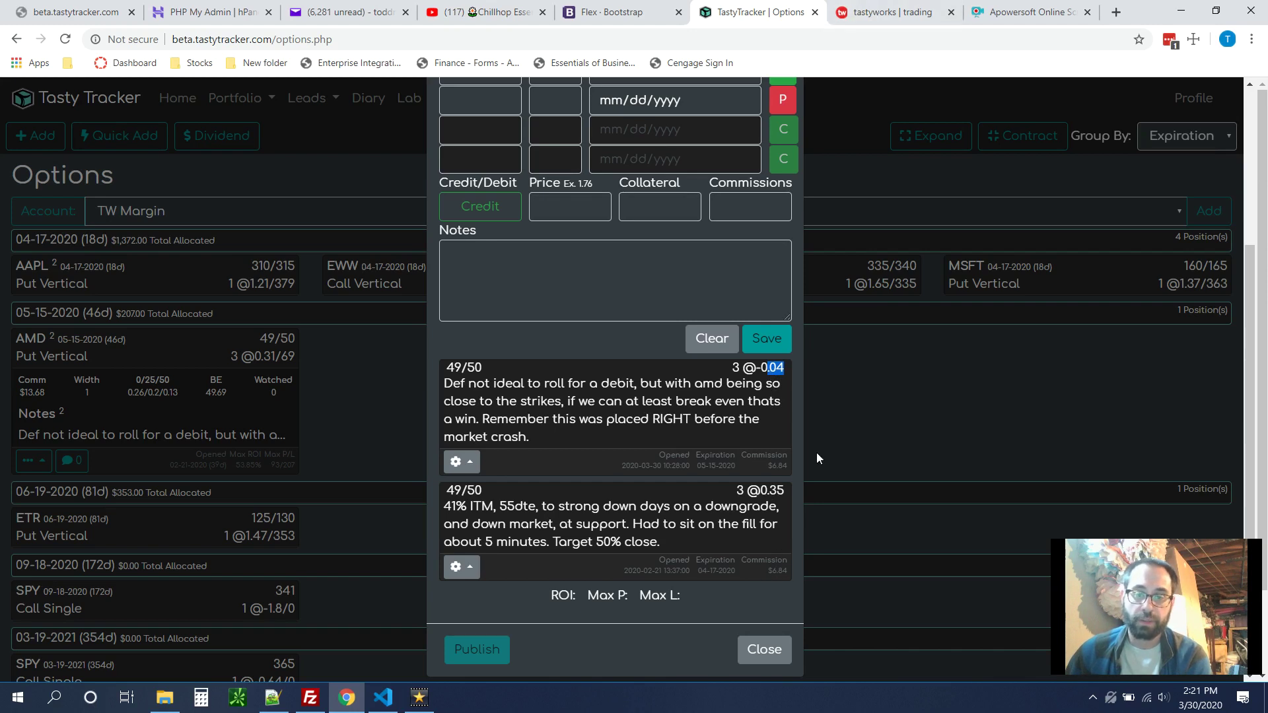
pyautogui.scroll(3, 726, 627)
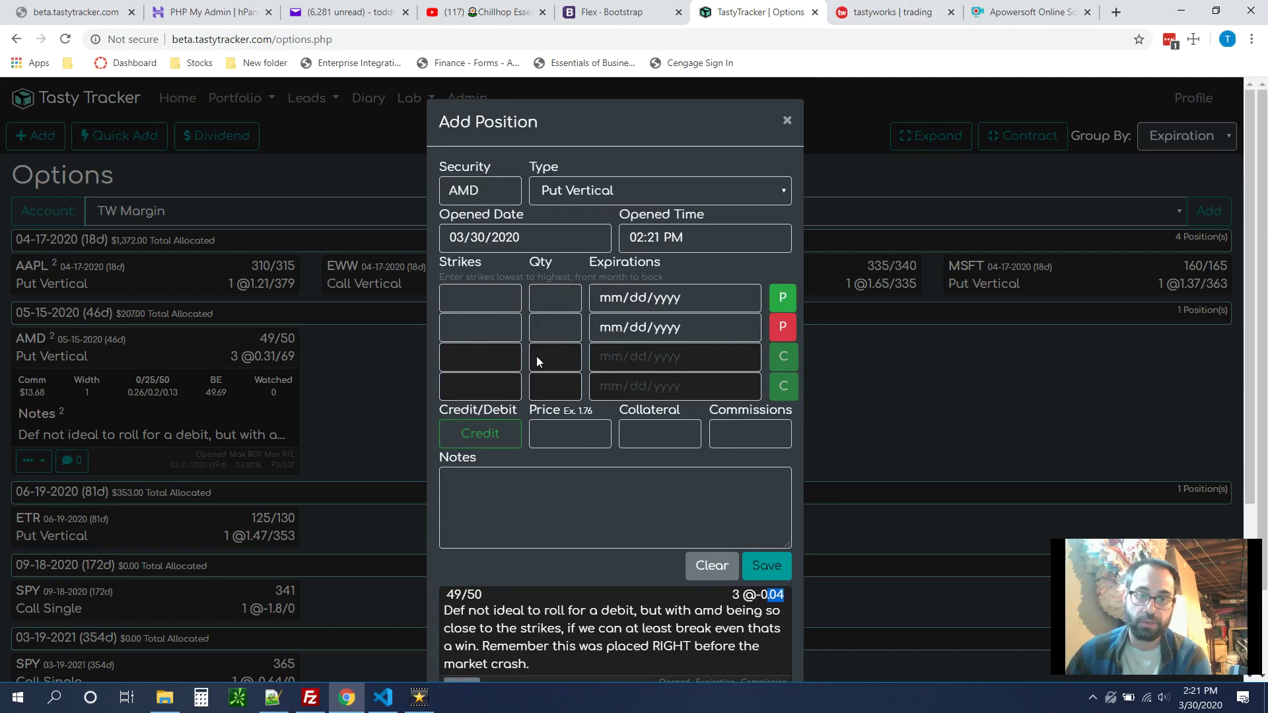
# - Confirm the Type stays Put Vertical, close the form unsaved, and return to tastyworks
pyautogui.click(585, 192)
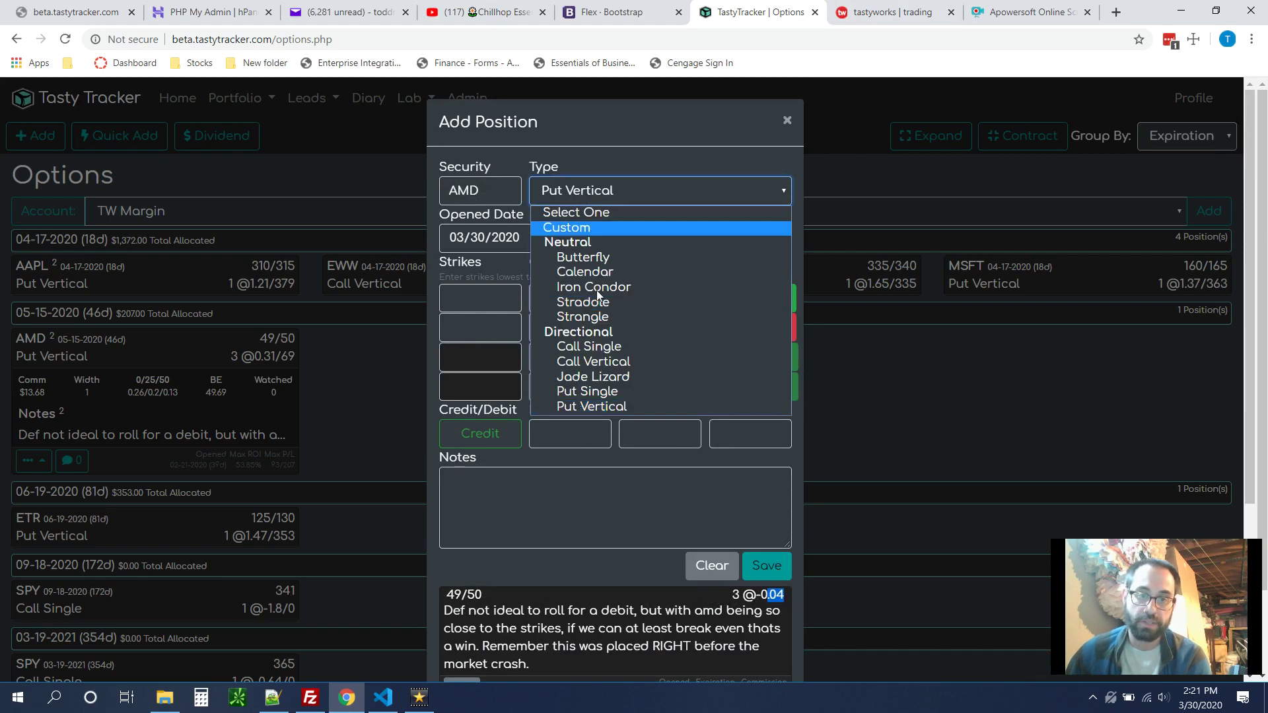
pyautogui.click(642, 125)
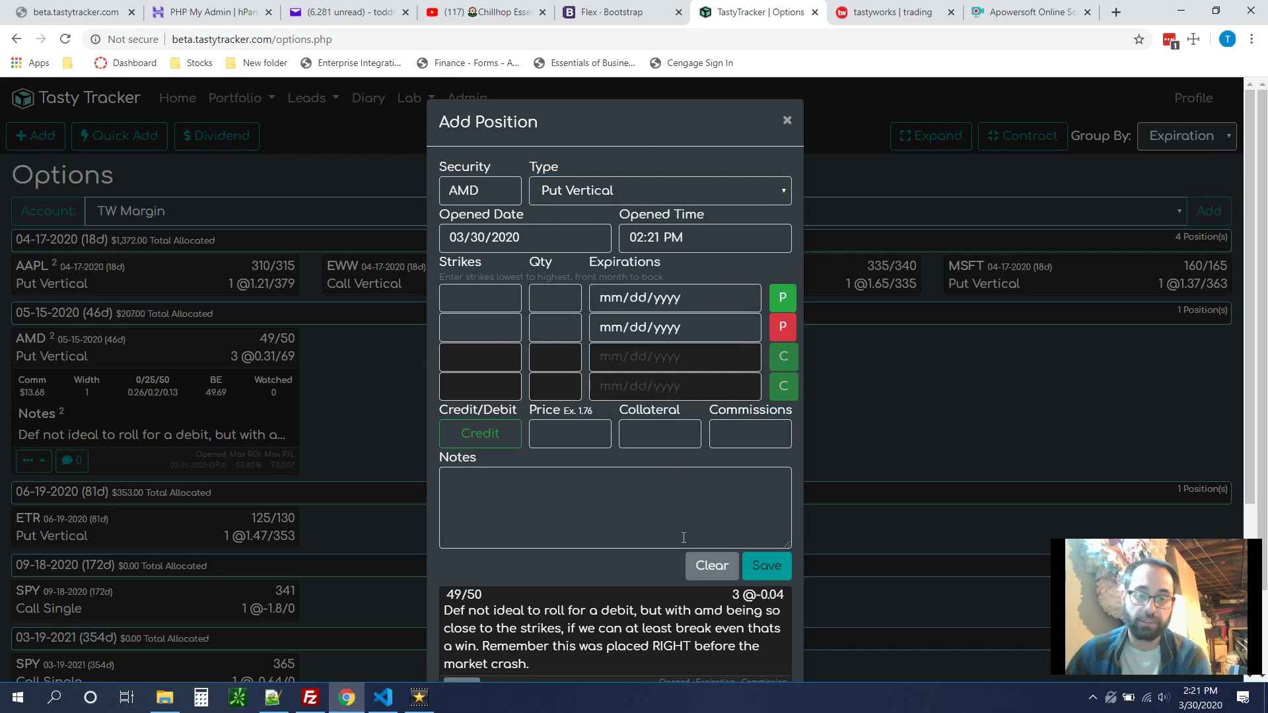
pyautogui.scroll(-4, 798, 608)
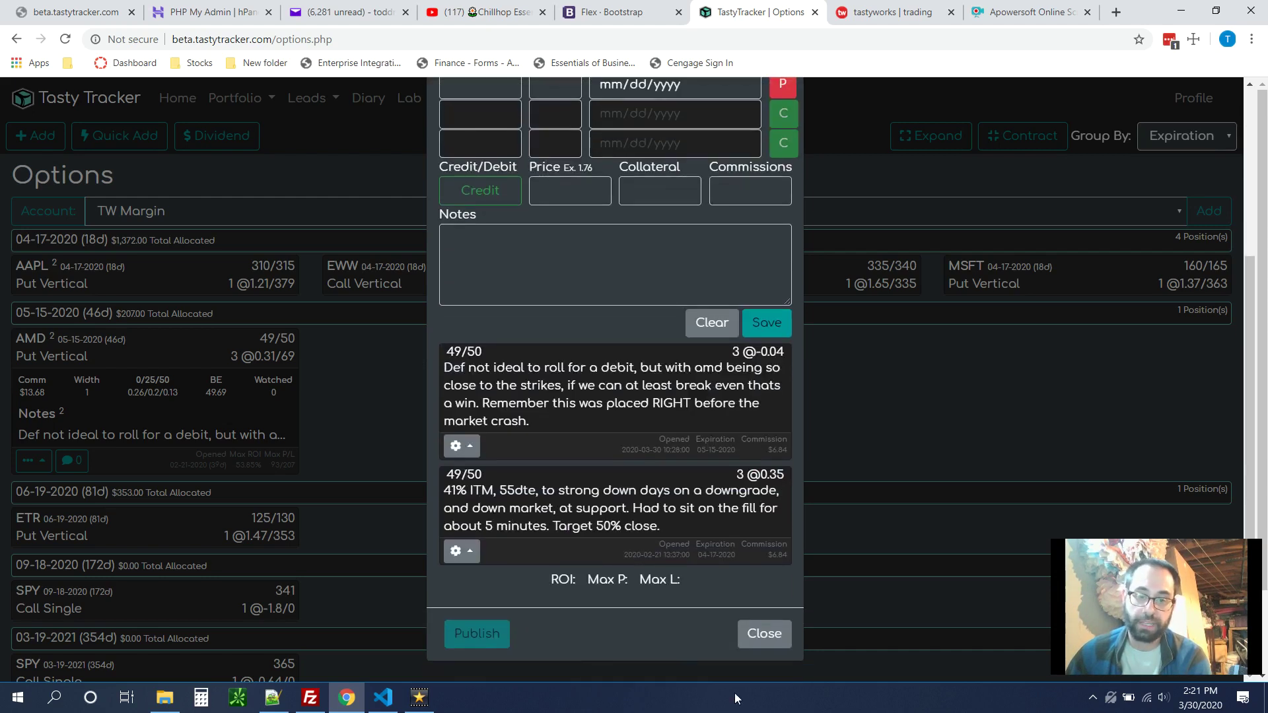
pyautogui.click(764, 636)
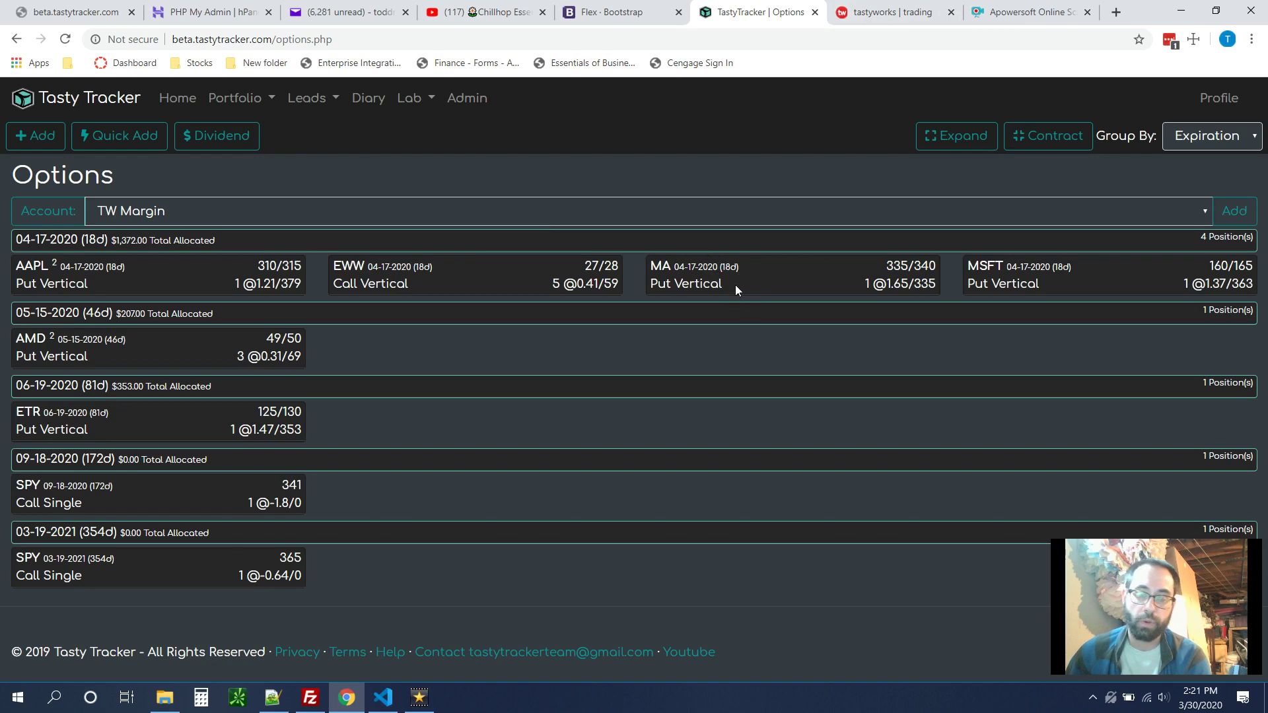
pyautogui.click(895, 9)
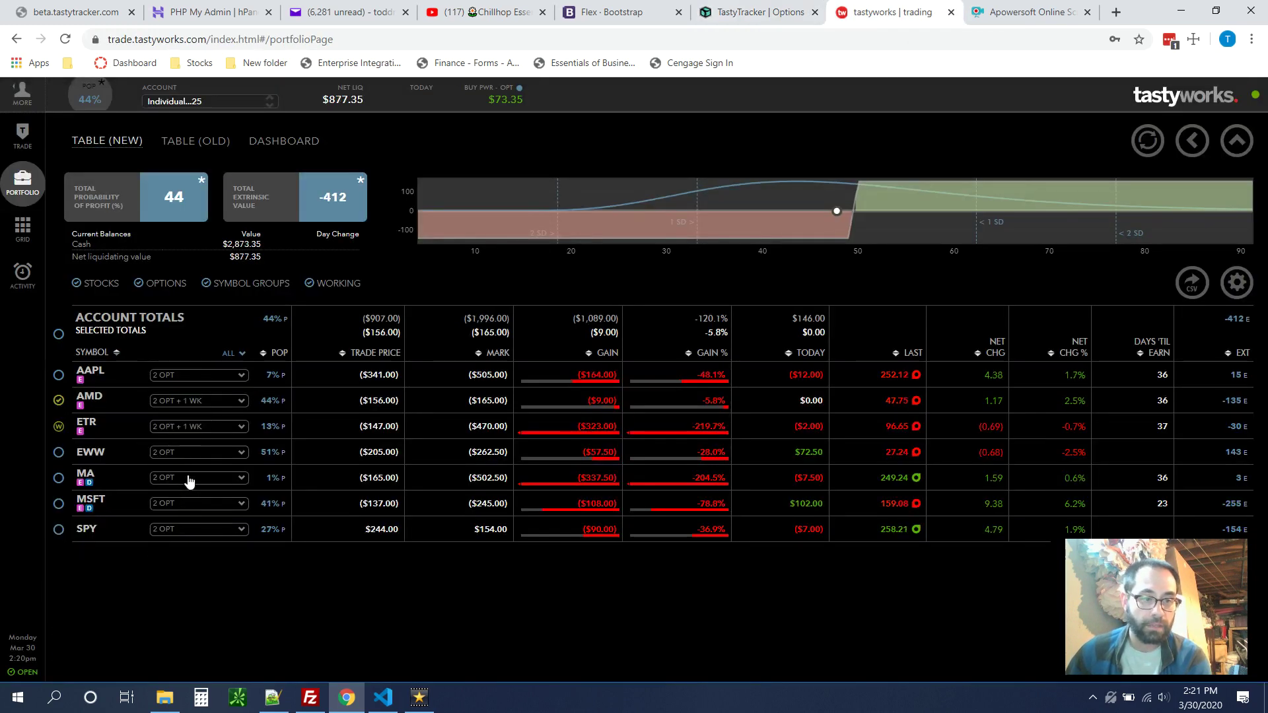
# - Select both MA 340/335 put legs and open a closing order at 5.03 debit, then close it unsent
pyautogui.click(188, 478)
pyautogui.click(230, 506)
pyautogui.click(231, 528)
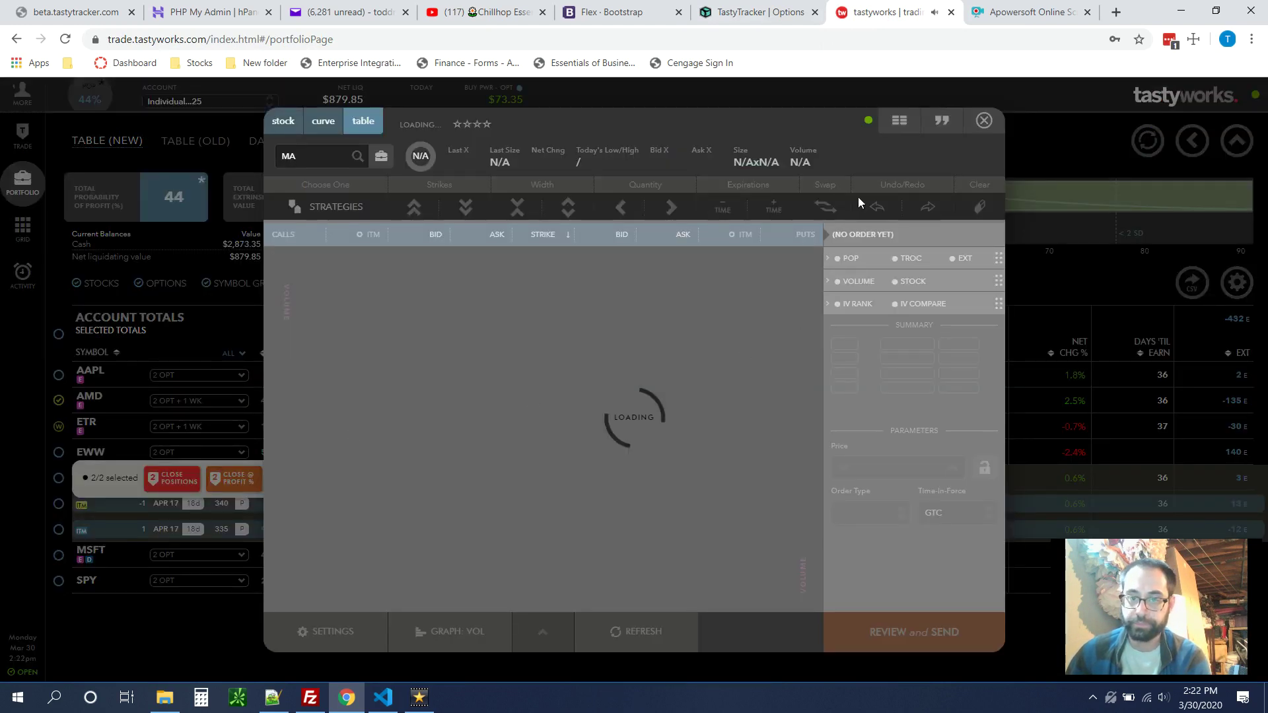
pyautogui.click(984, 121)
pyautogui.click(186, 482)
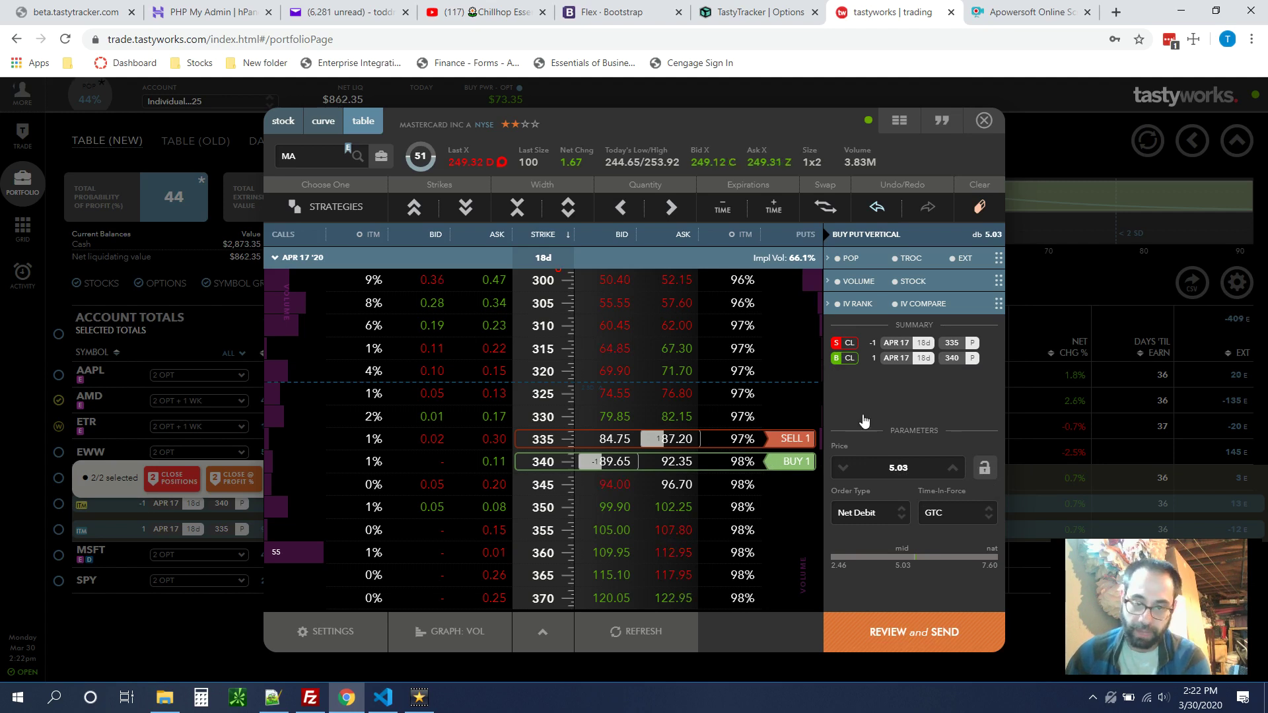
pyautogui.click(982, 122)
# - Untick AMD, toggle MA on then off, and collapse MA's legs so totals read $0.00
pyautogui.click(58, 400)
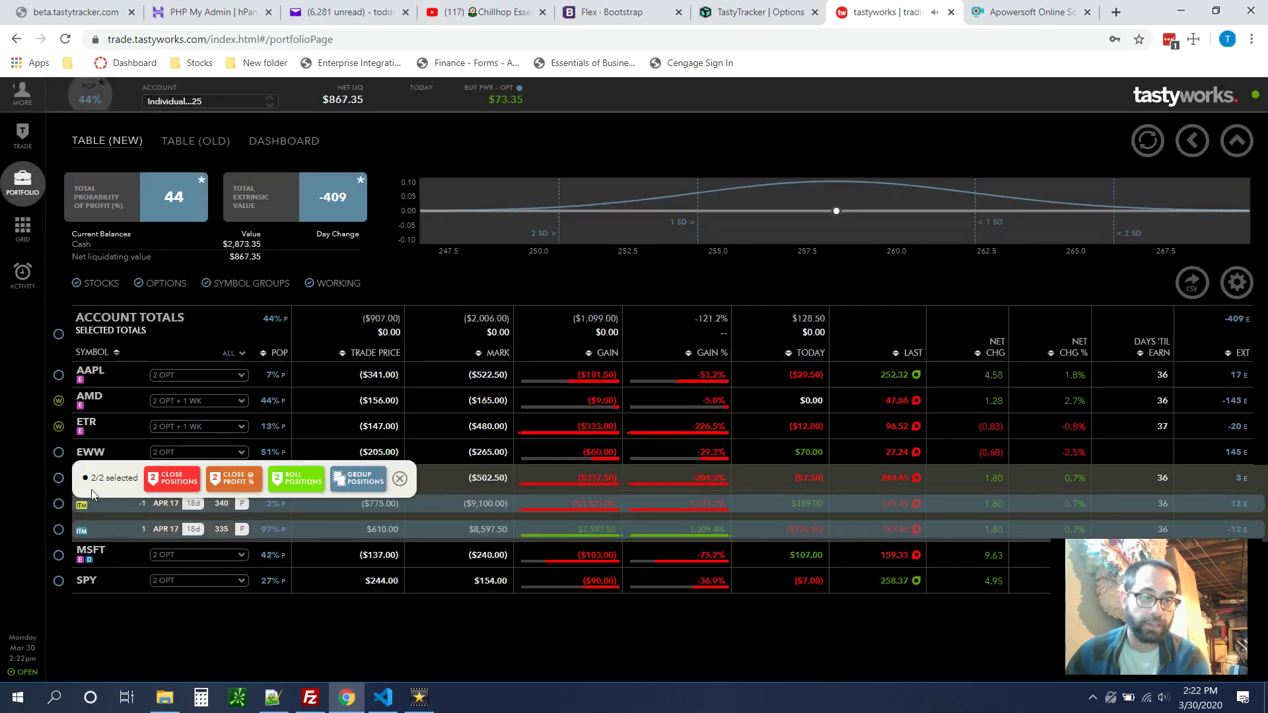
pyautogui.click(59, 482)
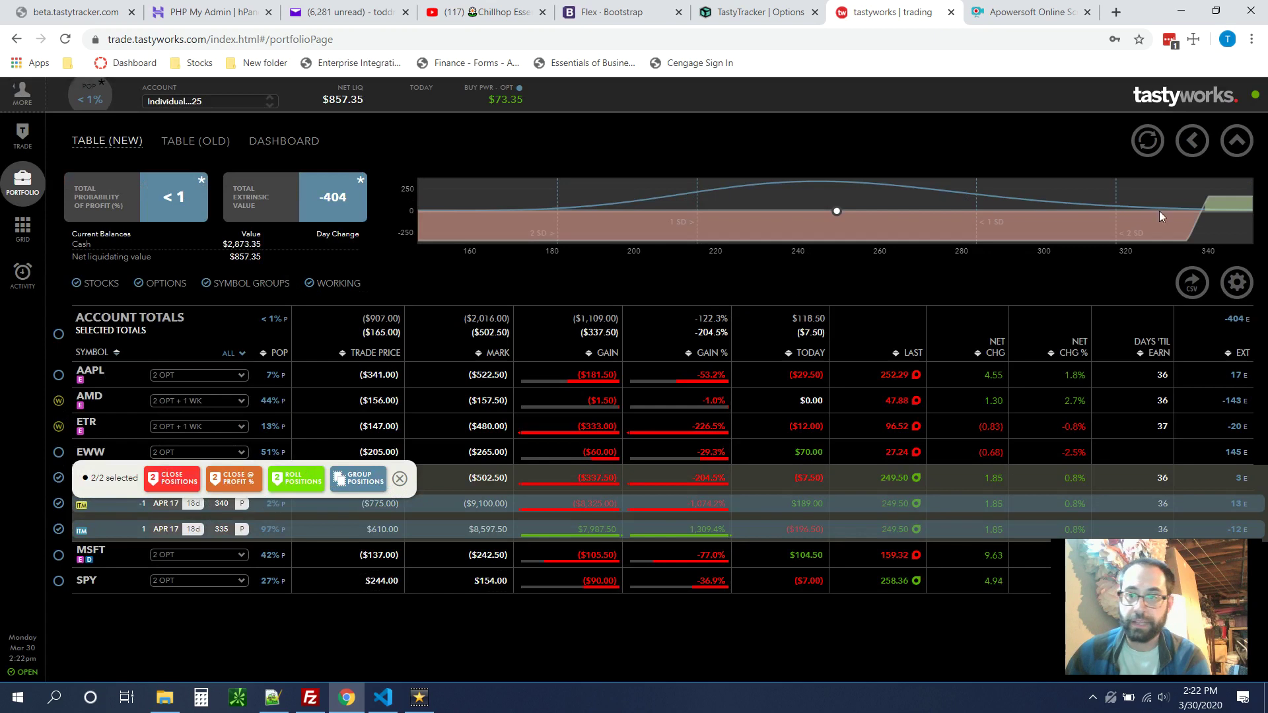
pyautogui.click(401, 479)
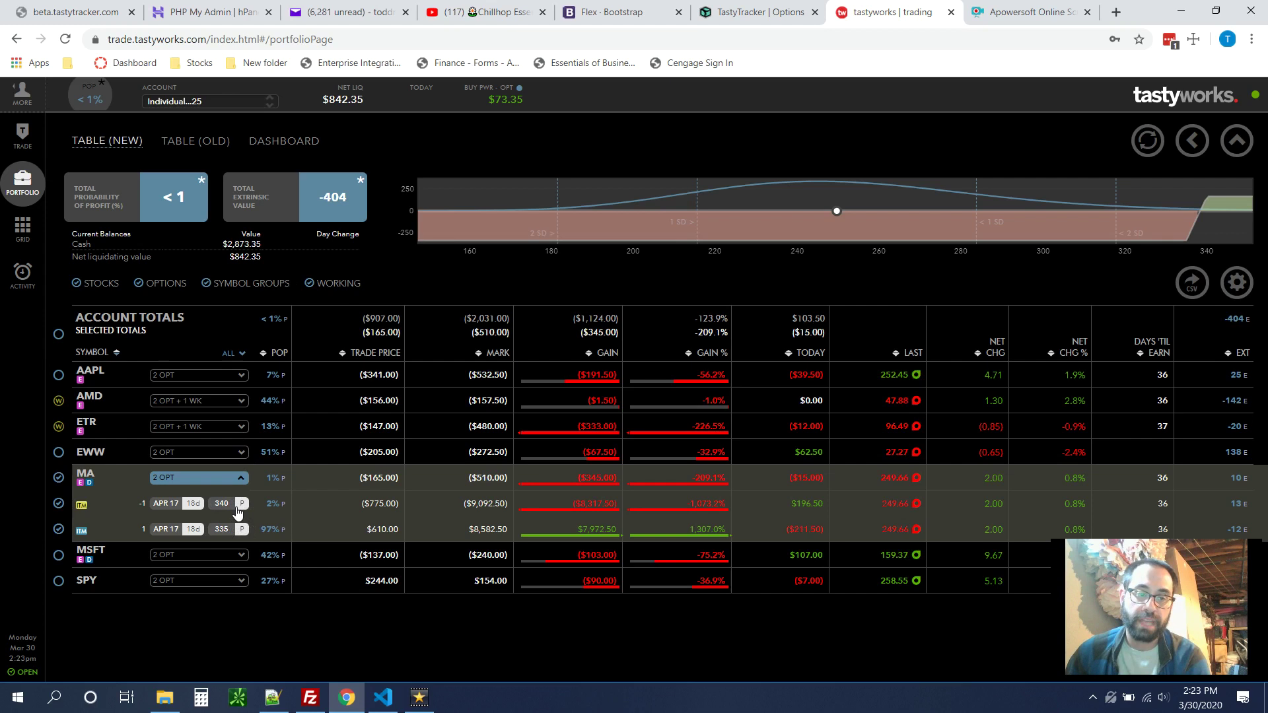
pyautogui.click(162, 482)
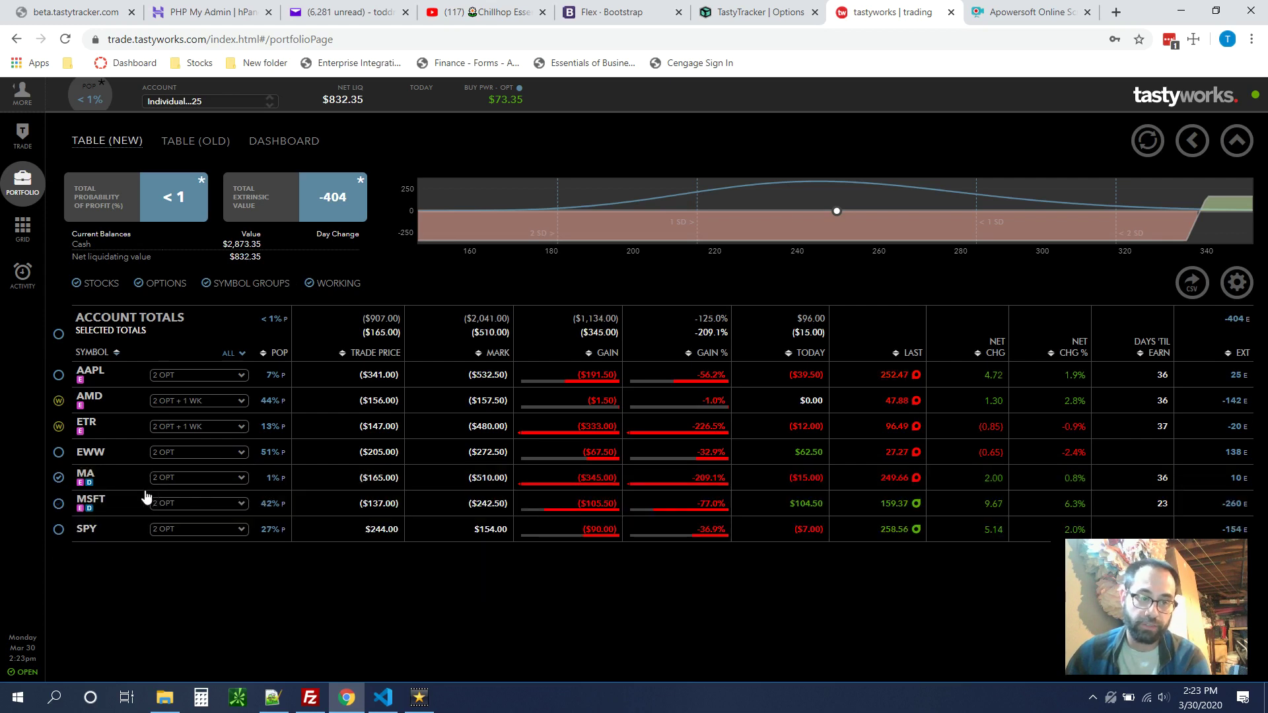
pyautogui.click(58, 479)
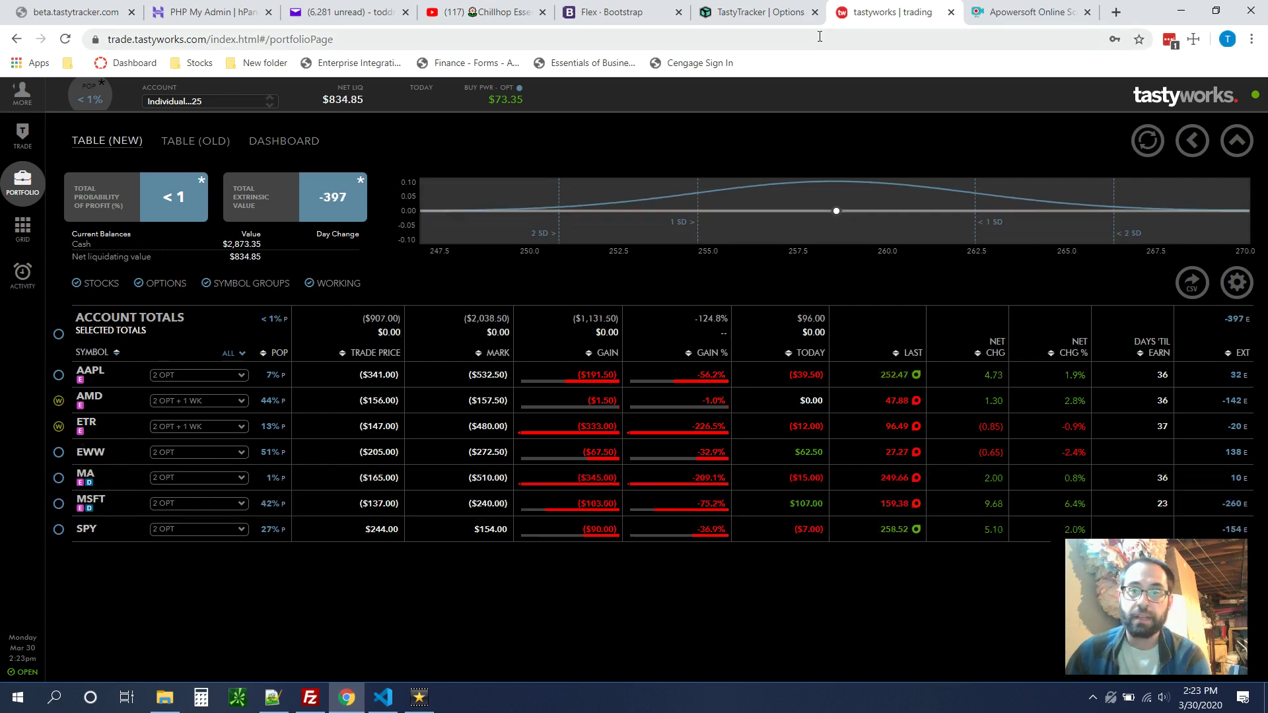
# - Expand MSFT and select both April 17 put legs, short 165 and long 160
pyautogui.click(165, 506)
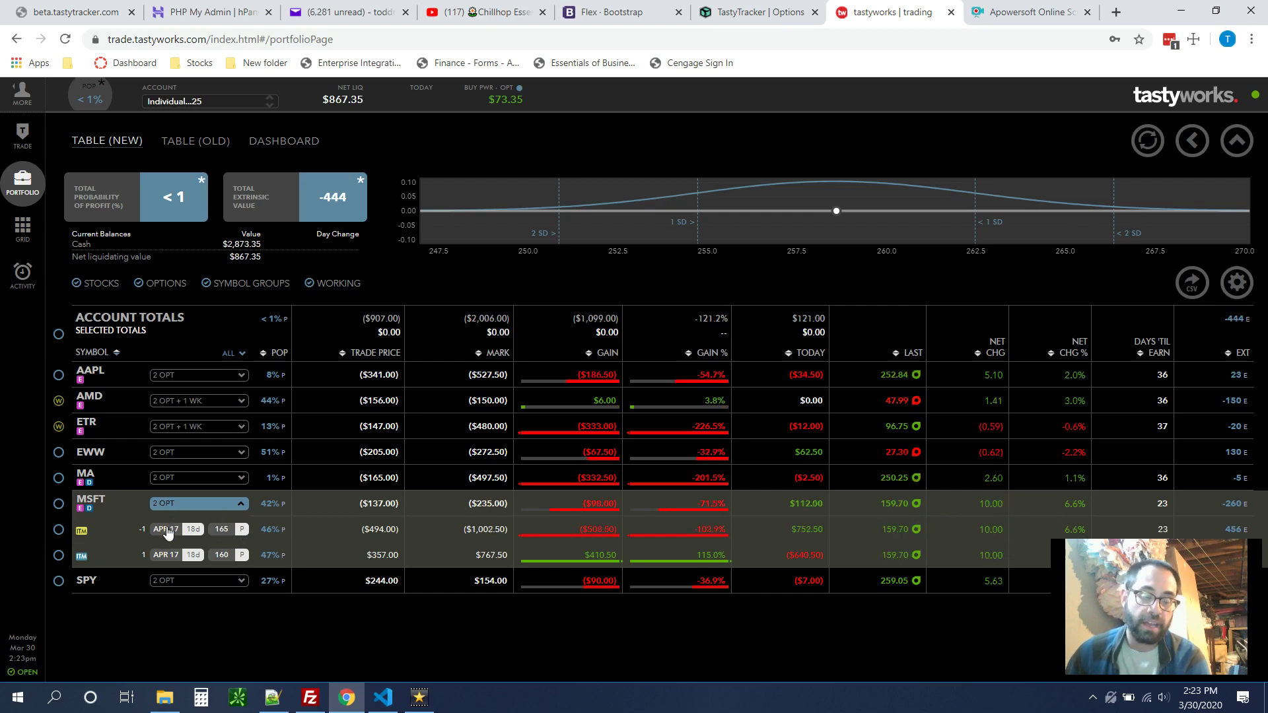
pyautogui.click(236, 536)
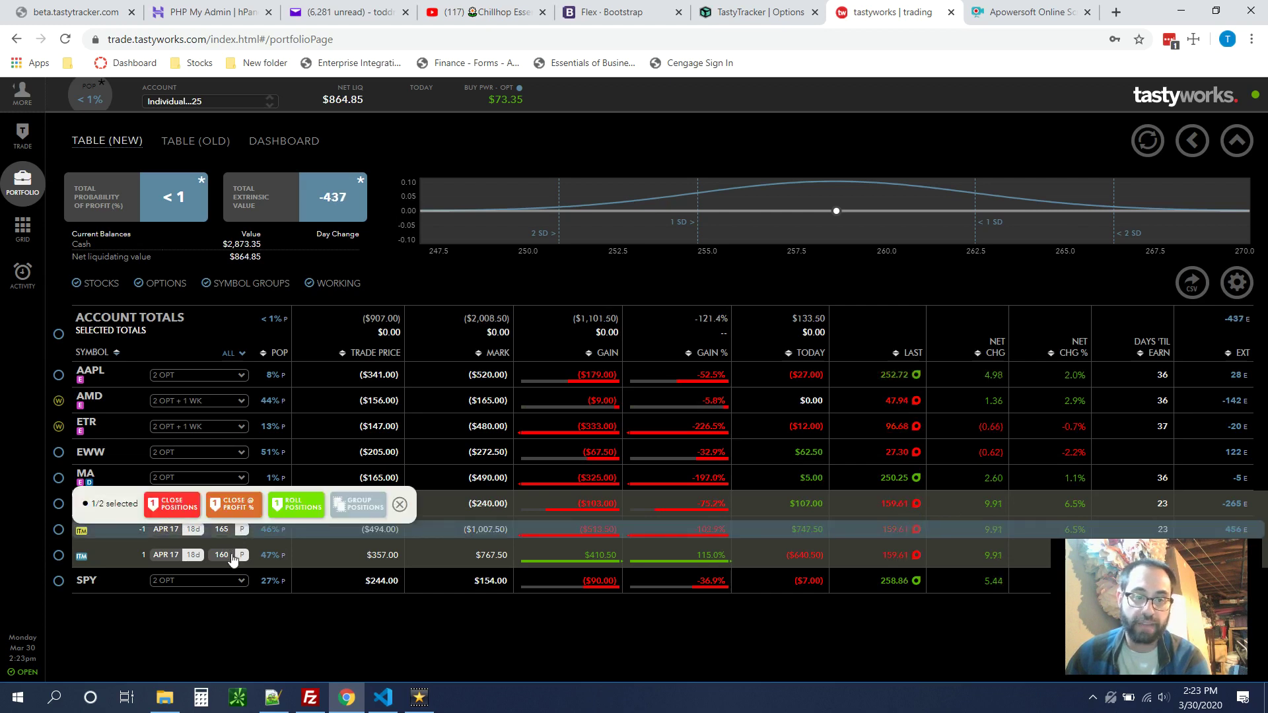
pyautogui.click(233, 557)
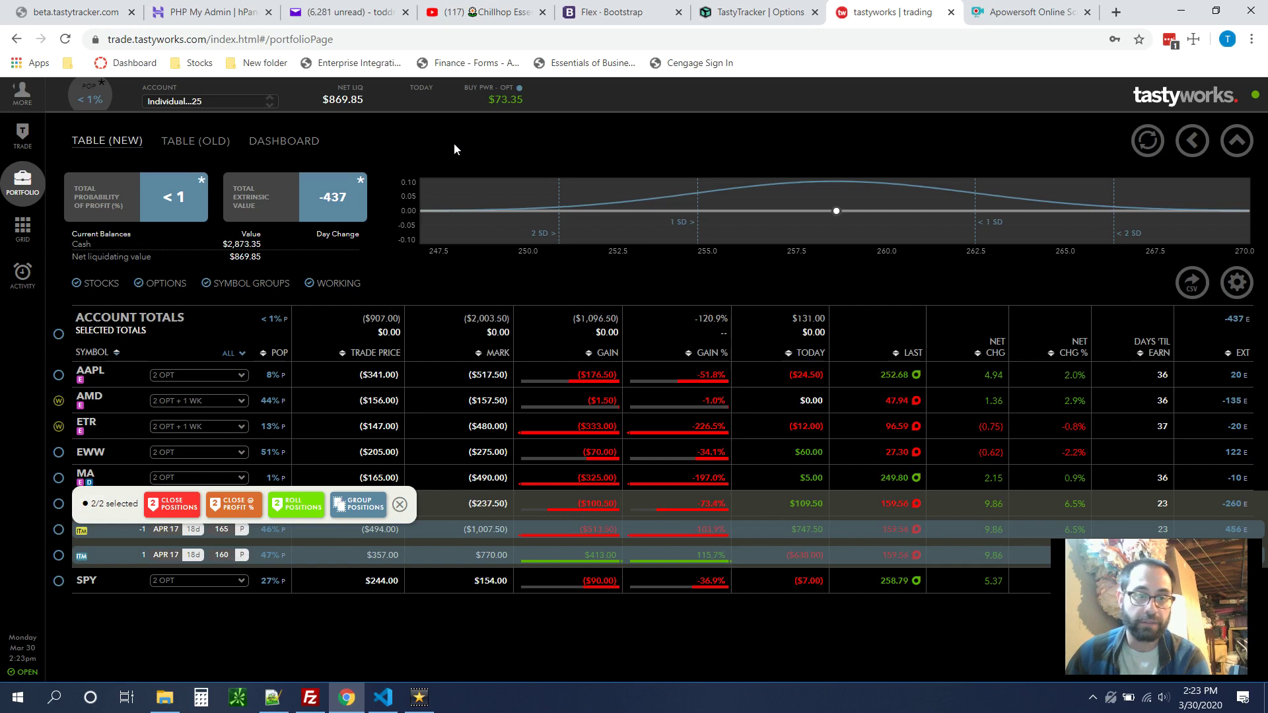
# - Start rolling both MSFT legs and move the new expiration out to May 15
pyautogui.click(306, 507)
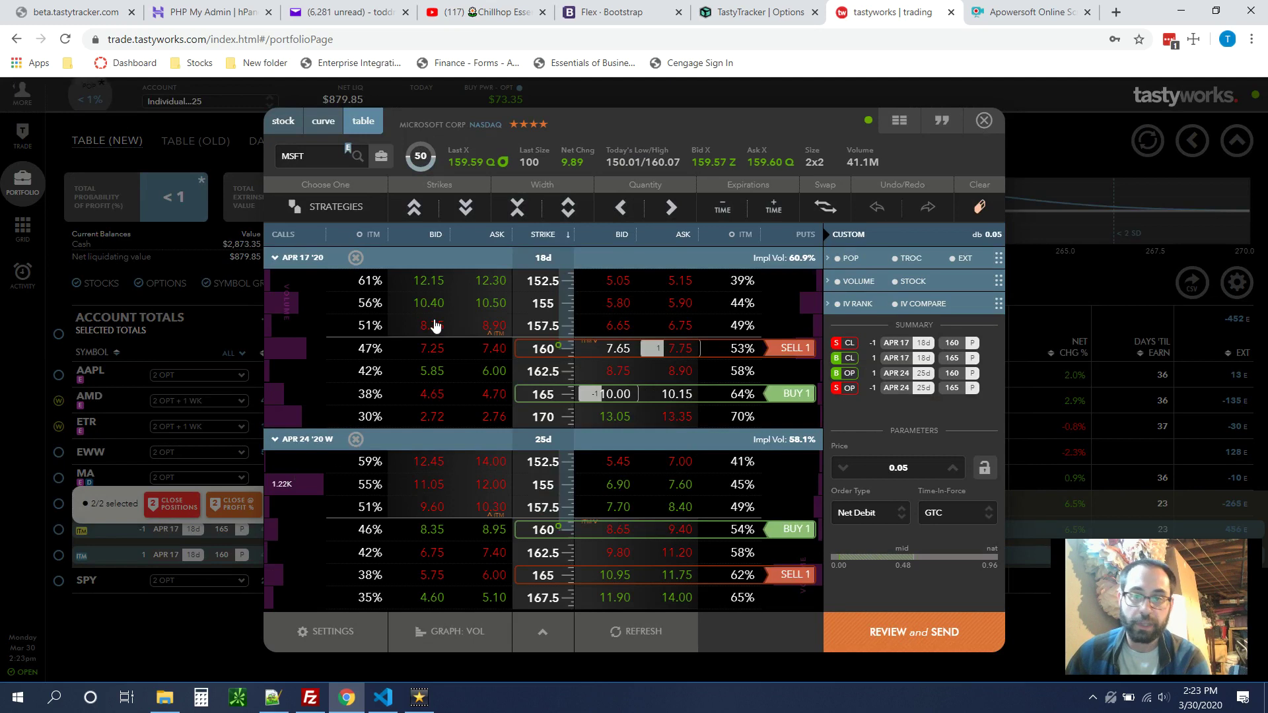
pyautogui.click(774, 209)
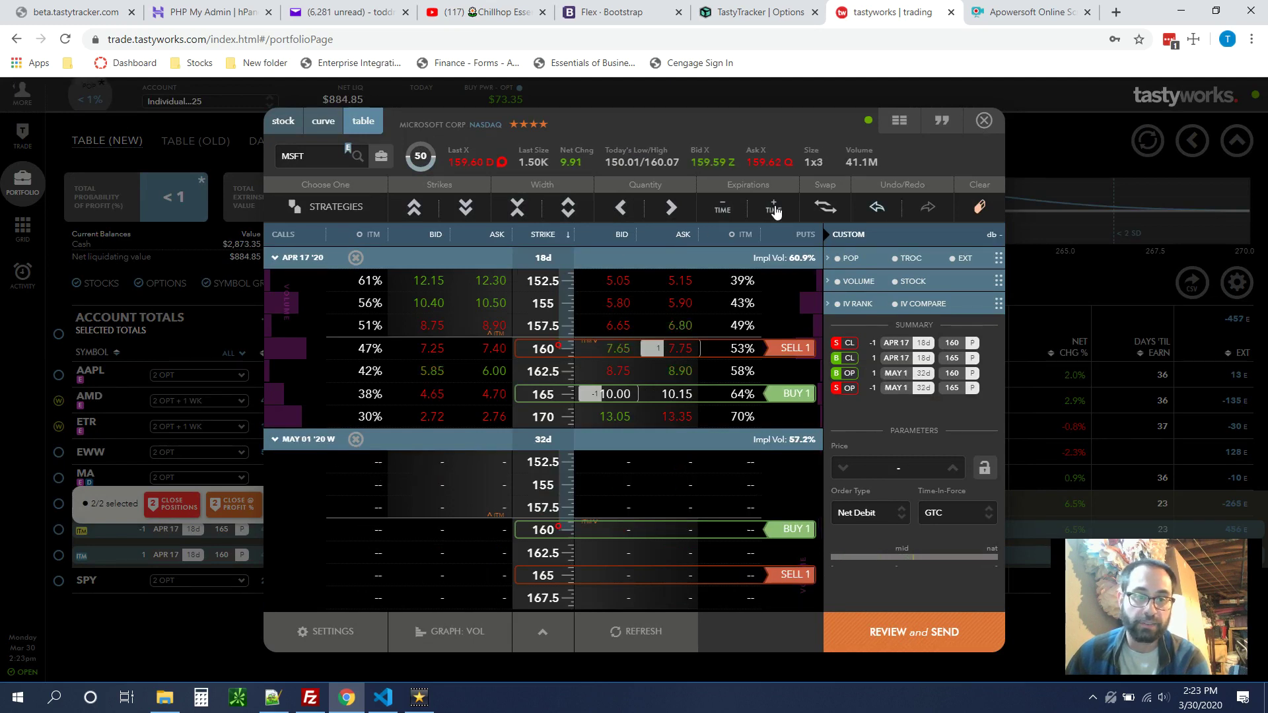
pyautogui.click(773, 209)
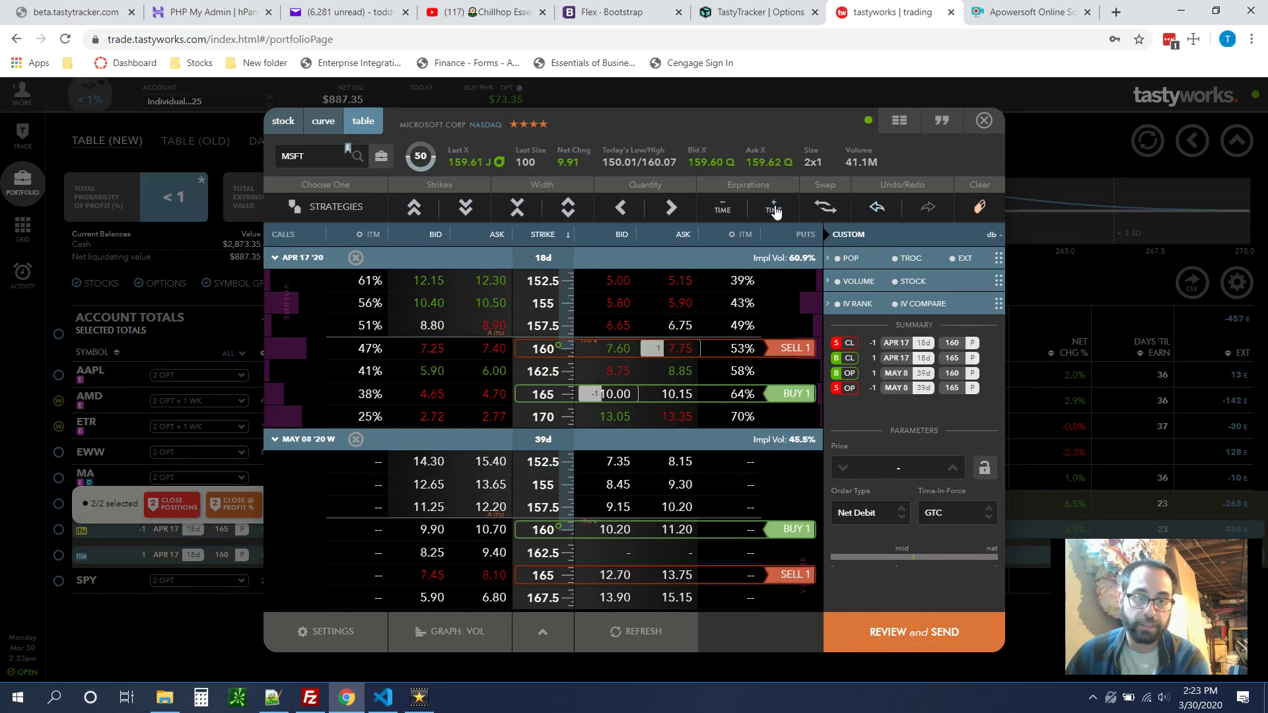
pyautogui.click(774, 209)
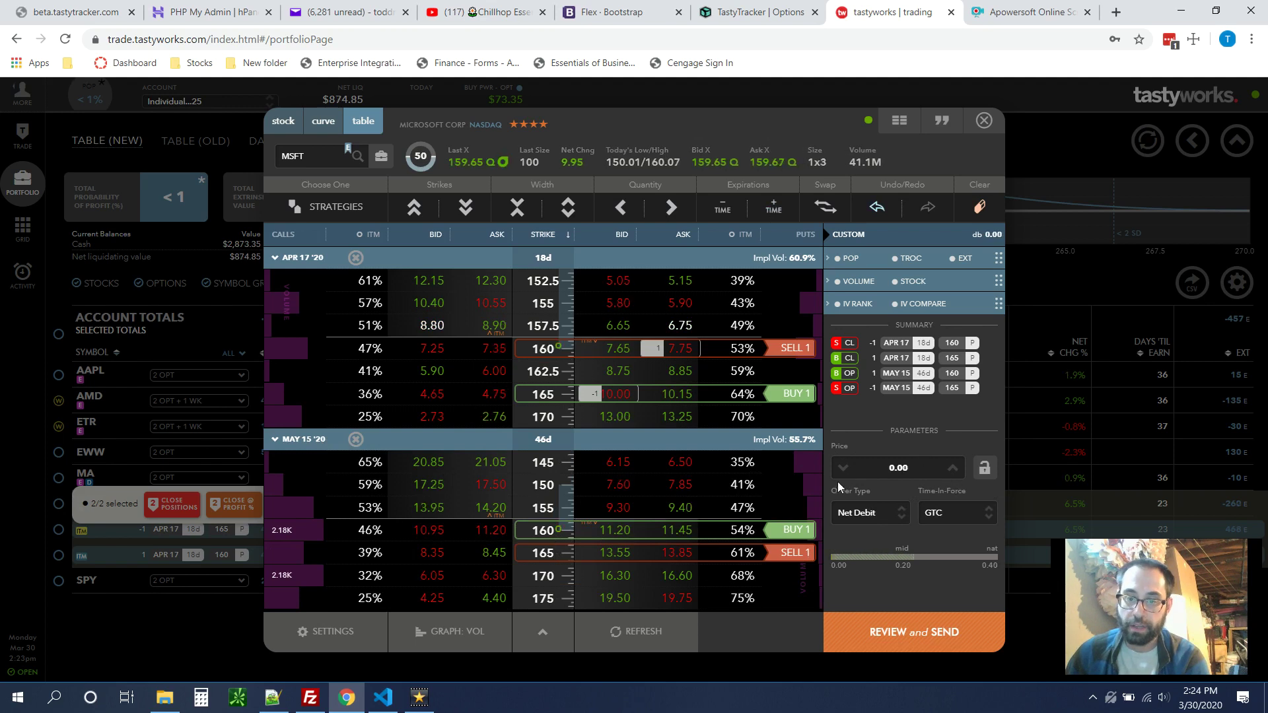
# - Set the roll price to a 0.02 net debit and bring up the order review
pyautogui.click(952, 470)
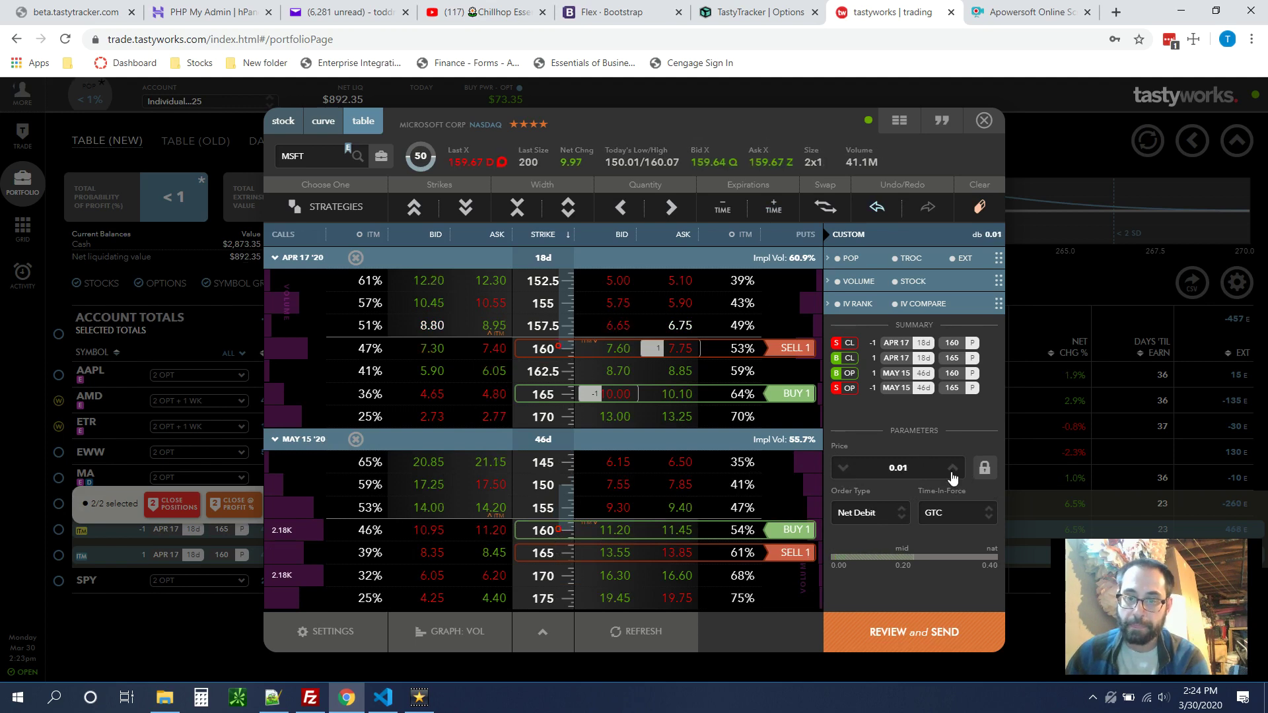
pyautogui.click(844, 469)
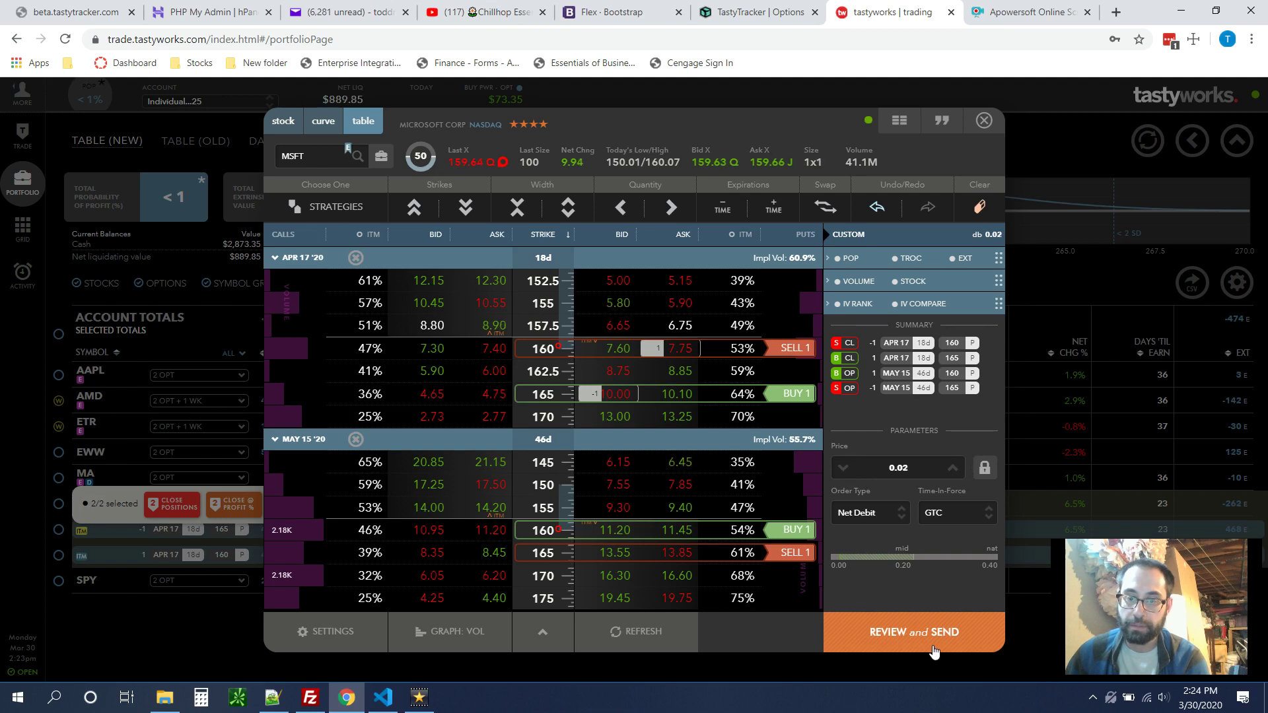
pyautogui.click(935, 635)
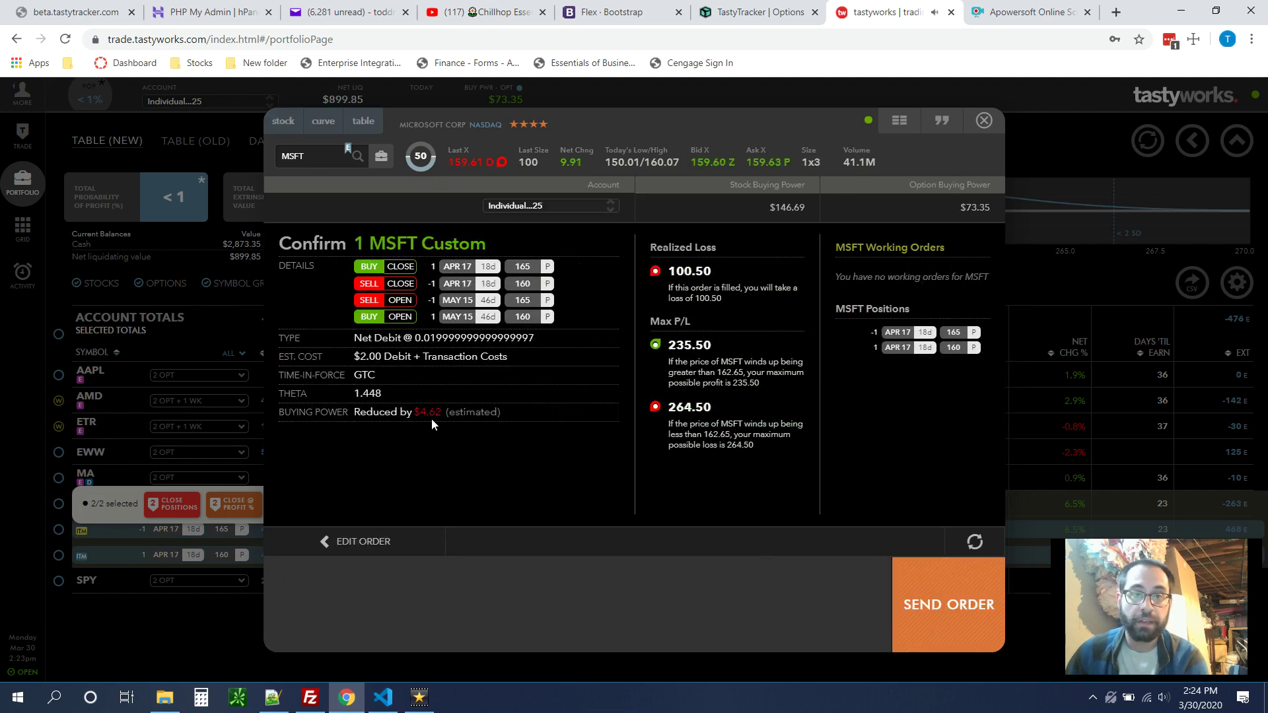
# - Send the MSFT roll at 0.02 debit, close the trade window, and collapse the MSFT row
pyautogui.click(957, 612)
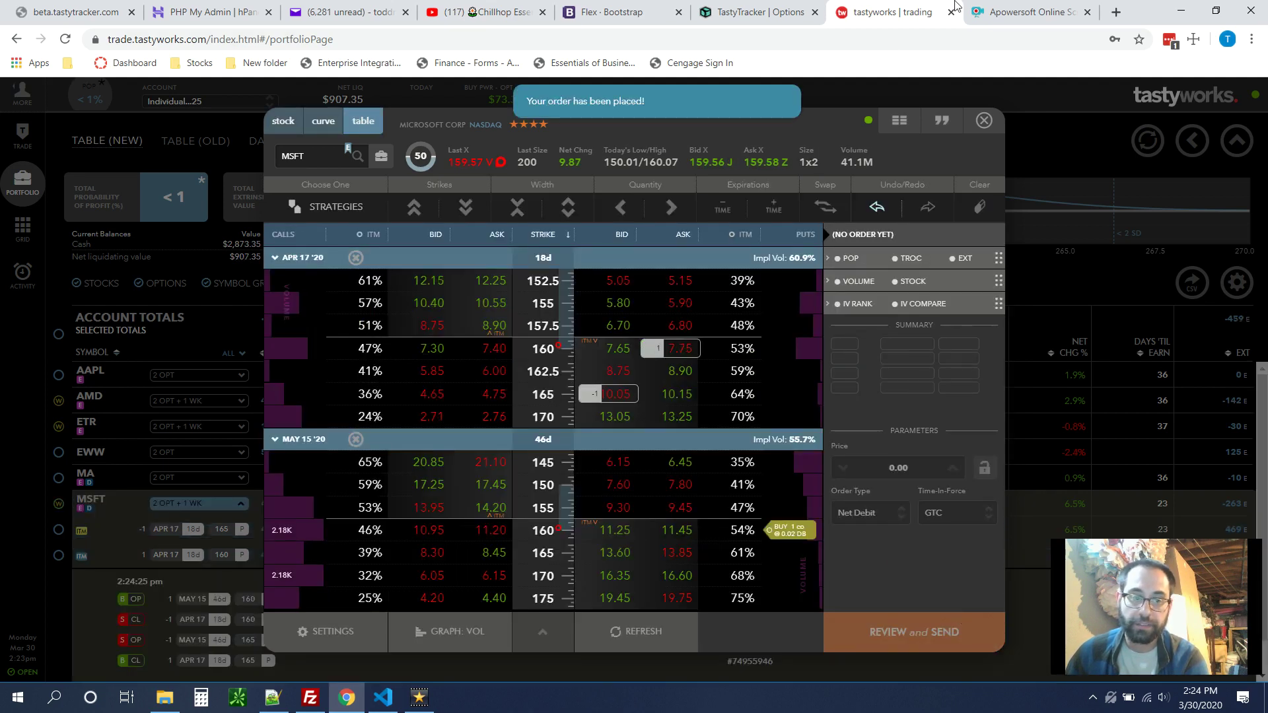
pyautogui.click(983, 121)
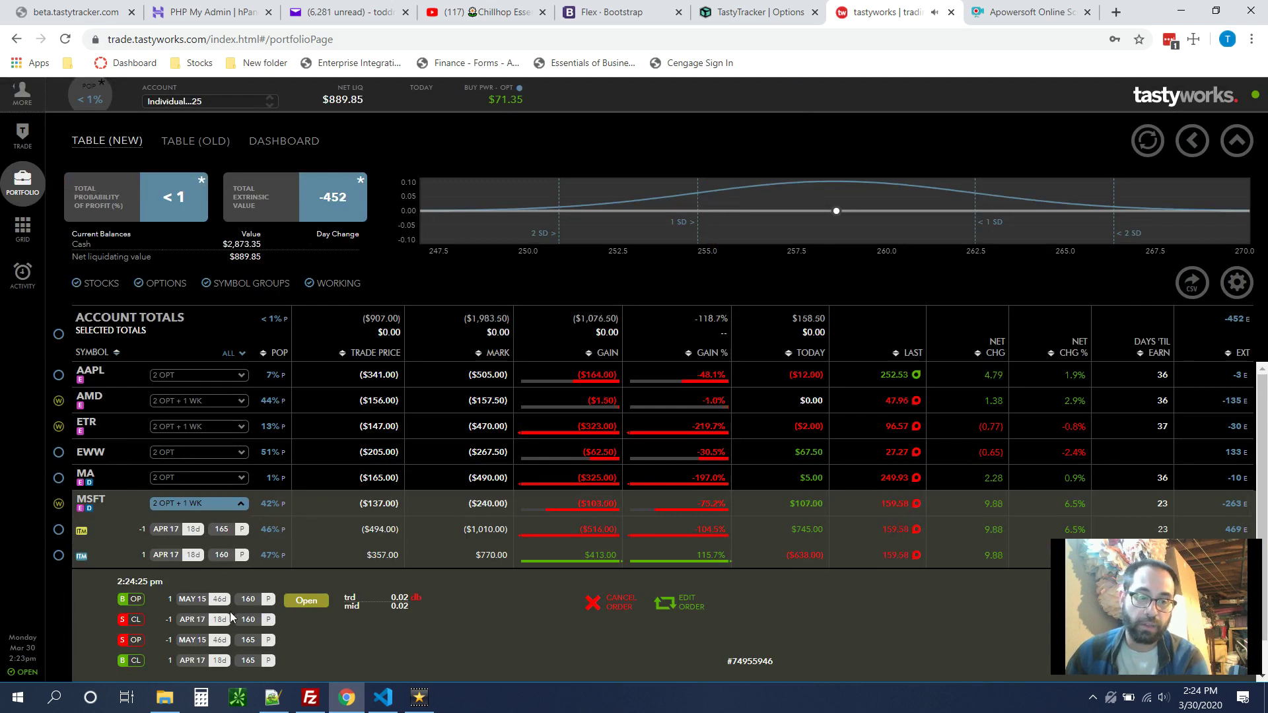
pyautogui.scroll(-1, 297, 502)
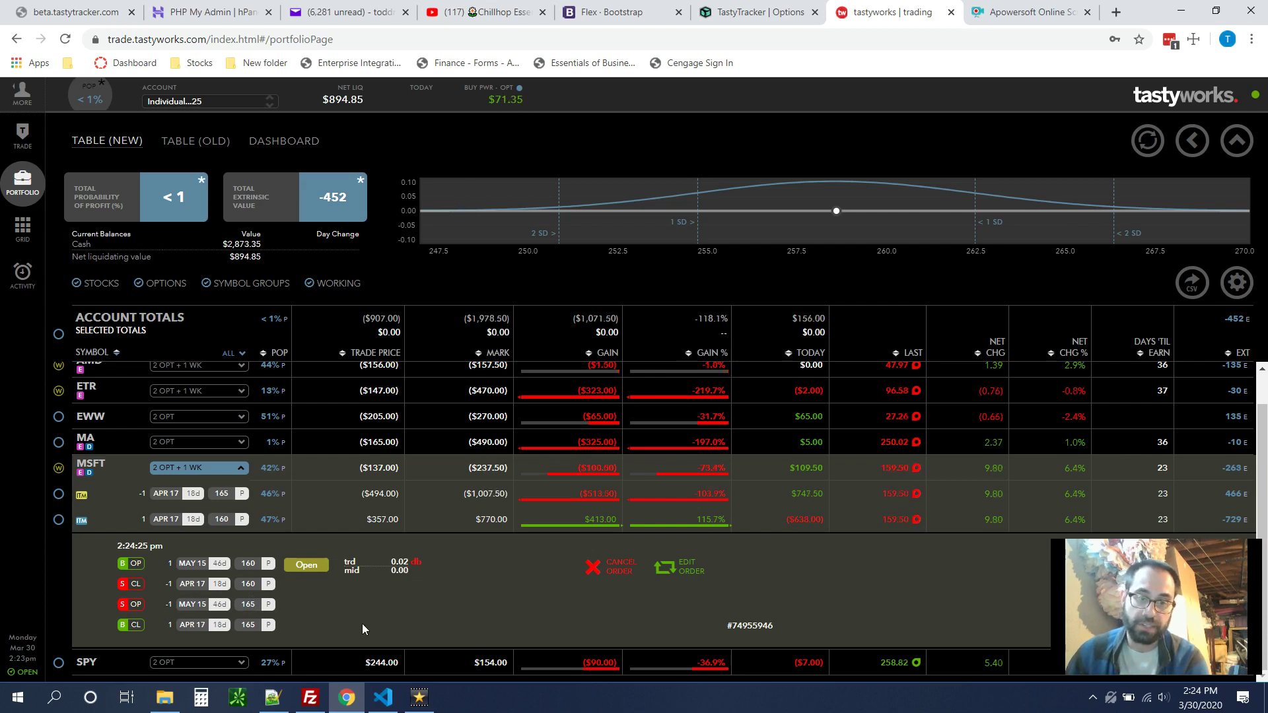
pyautogui.click(224, 473)
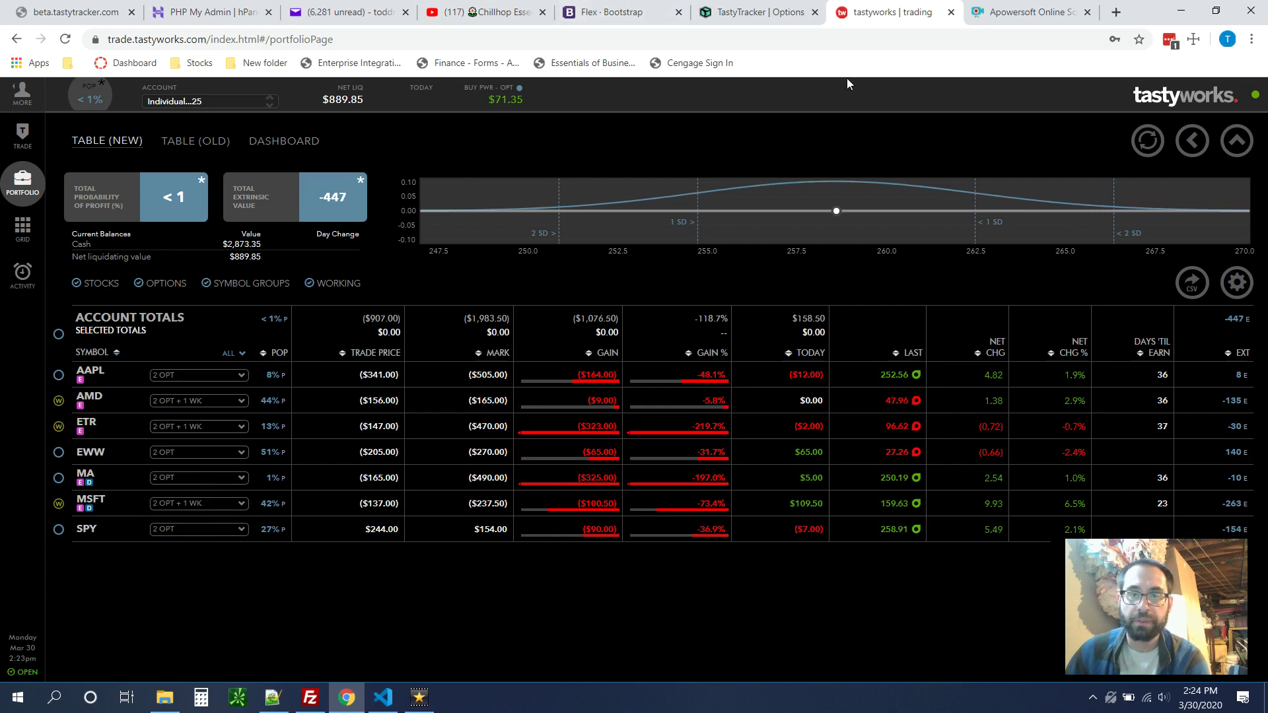
# - Compare the tastyworks portfolio against the Tasty Tracker options list
pyautogui.click(759, 12)
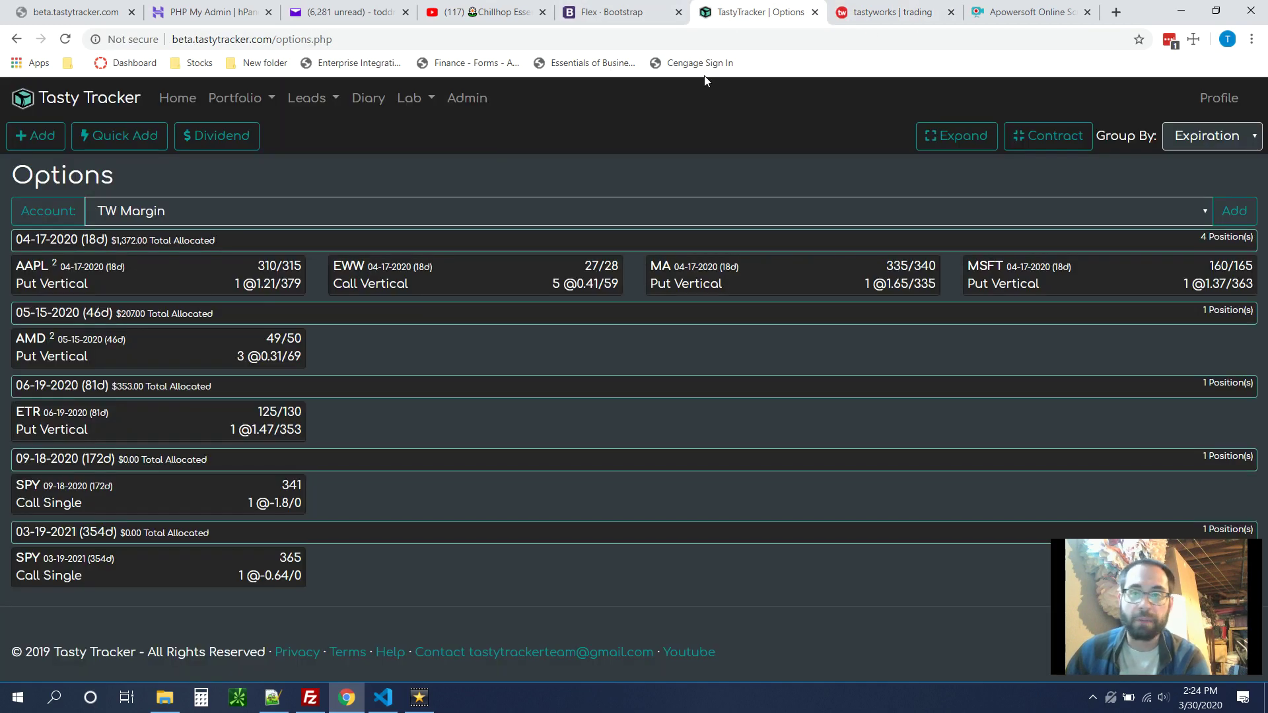
pyautogui.click(905, 12)
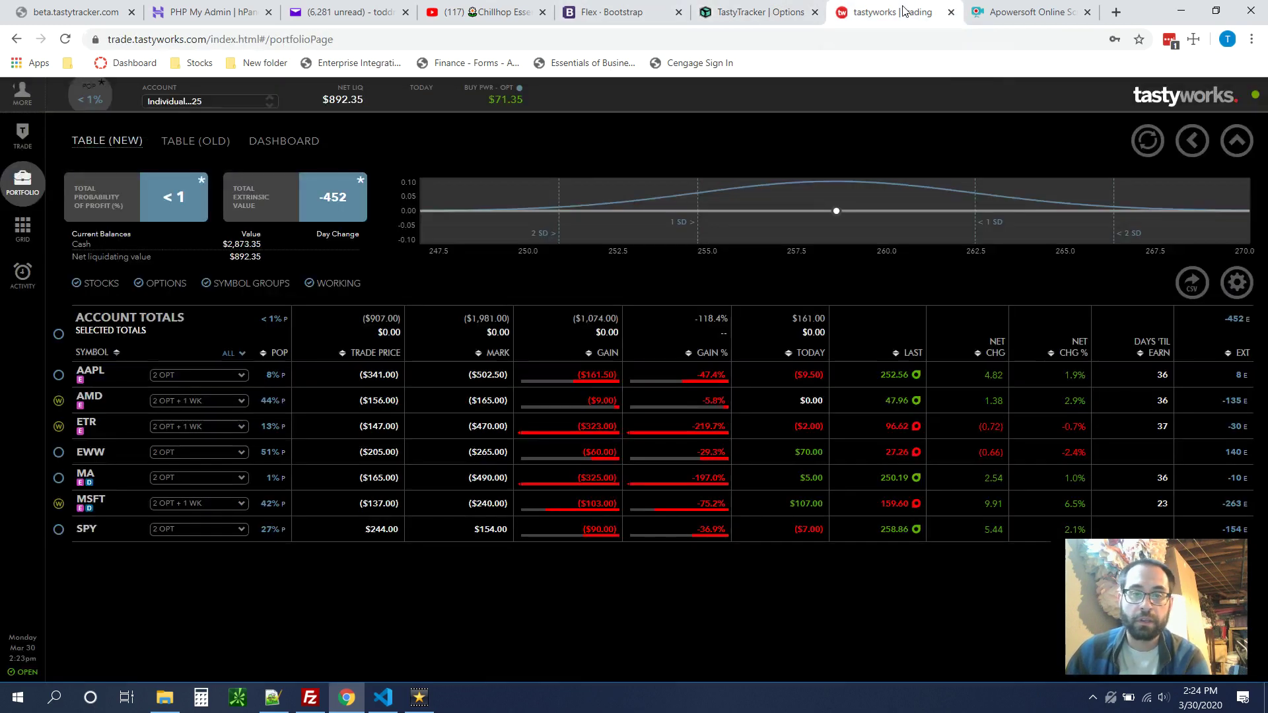
pyautogui.click(800, 10)
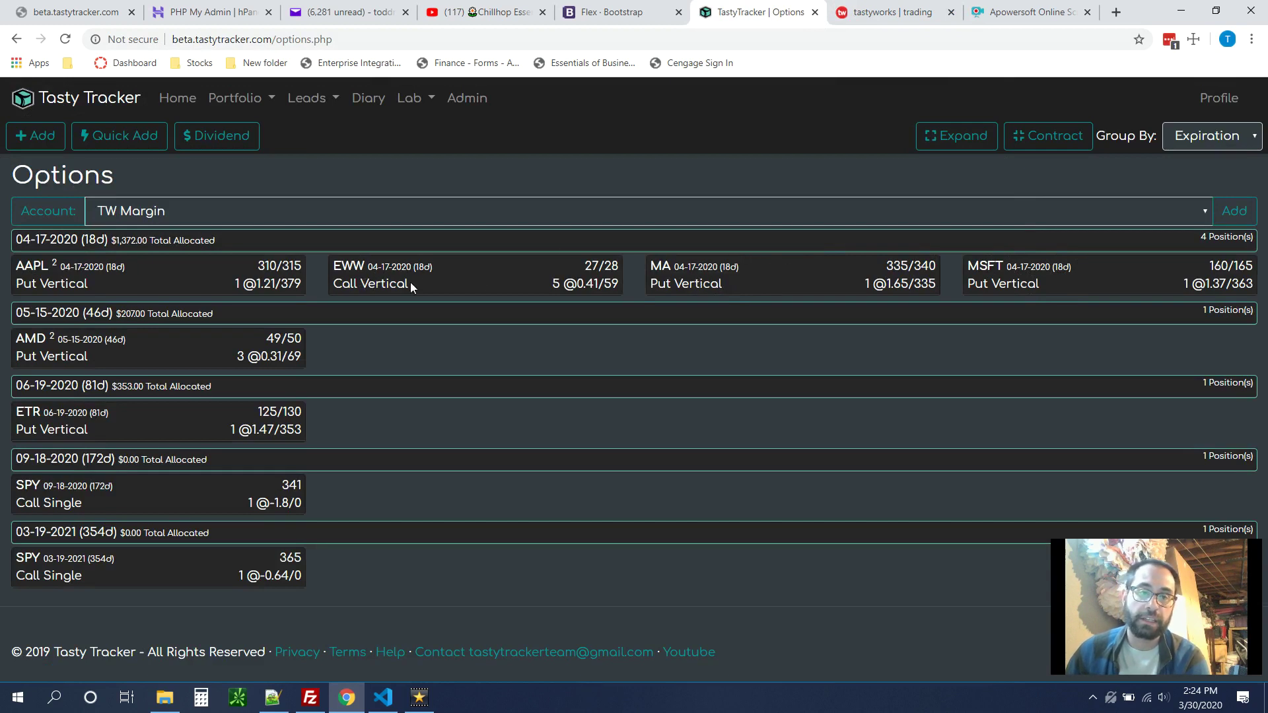
pyautogui.click(888, 12)
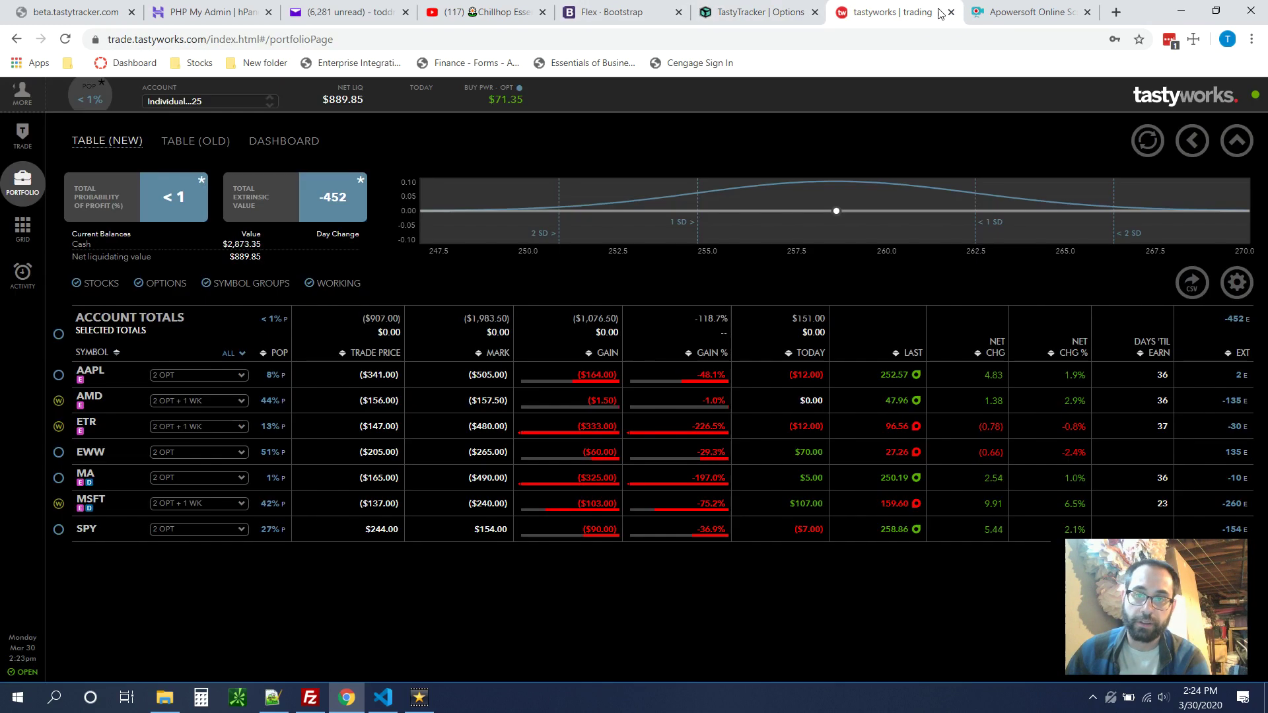
# - Inspect EWW's two April 17 call legs against Tasty Tracker's 27/28 call vertical, then untick EWW
pyautogui.click(59, 453)
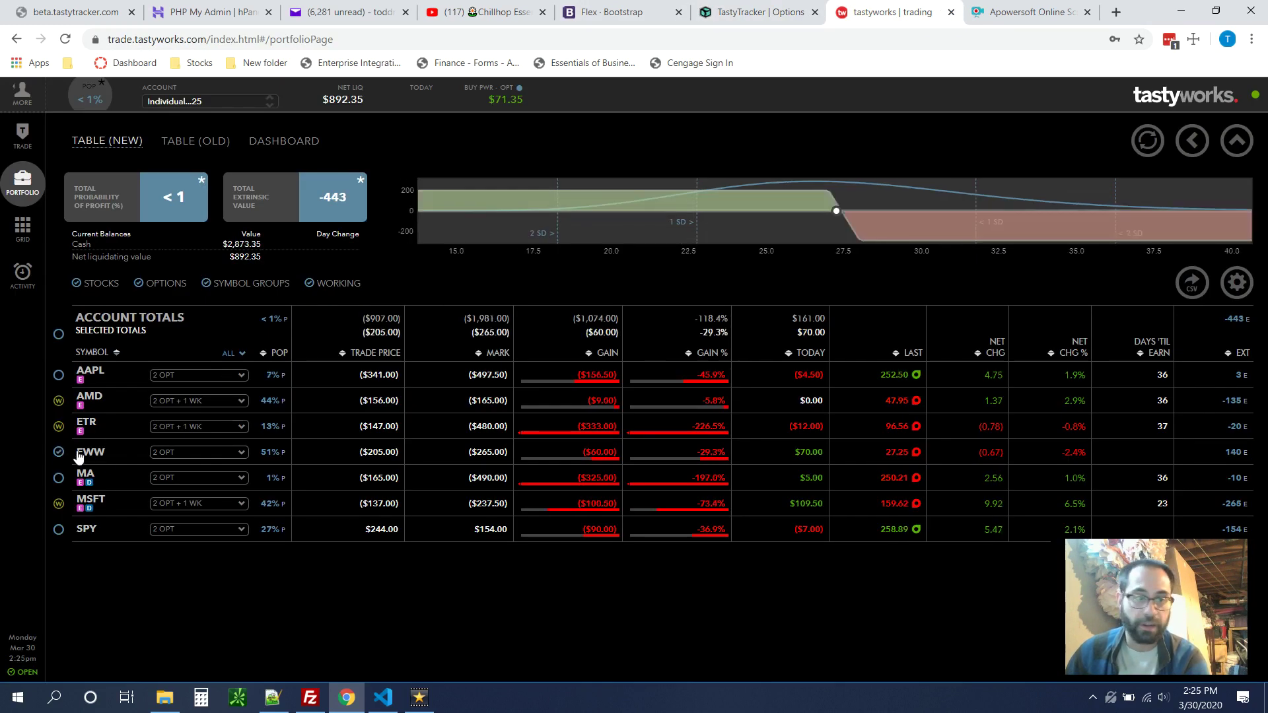
pyautogui.click(177, 454)
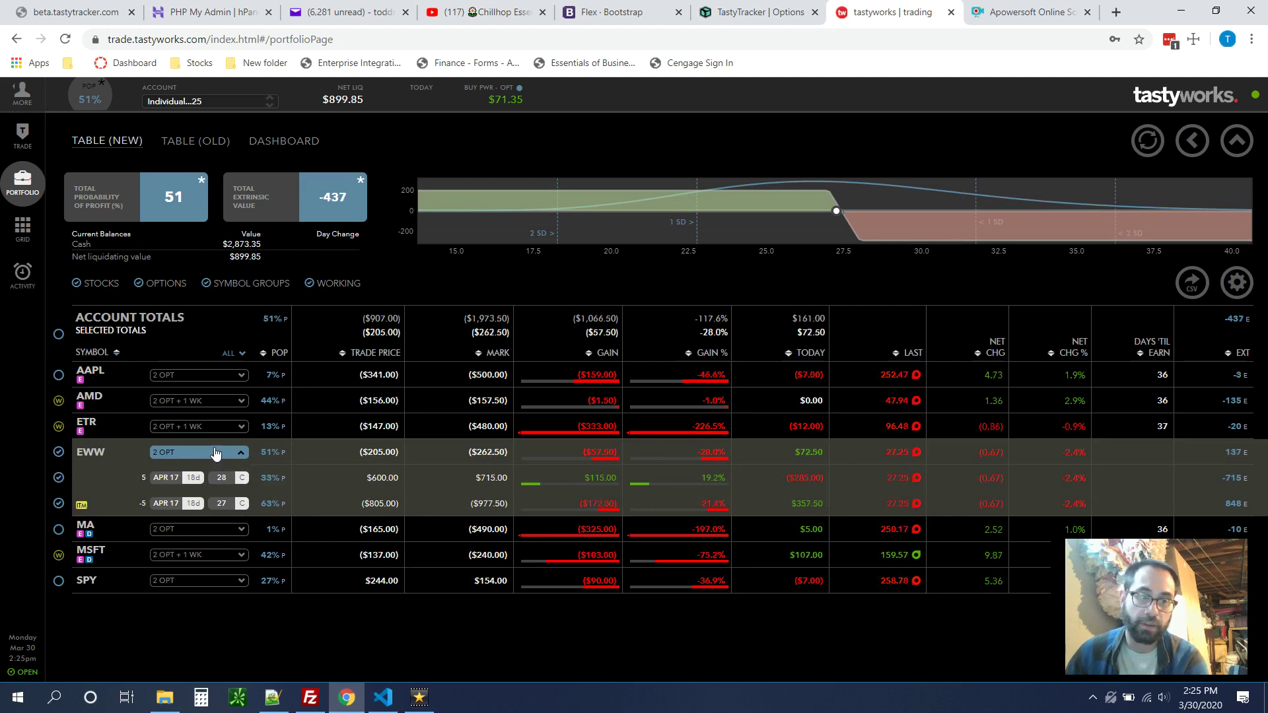
pyautogui.click(167, 453)
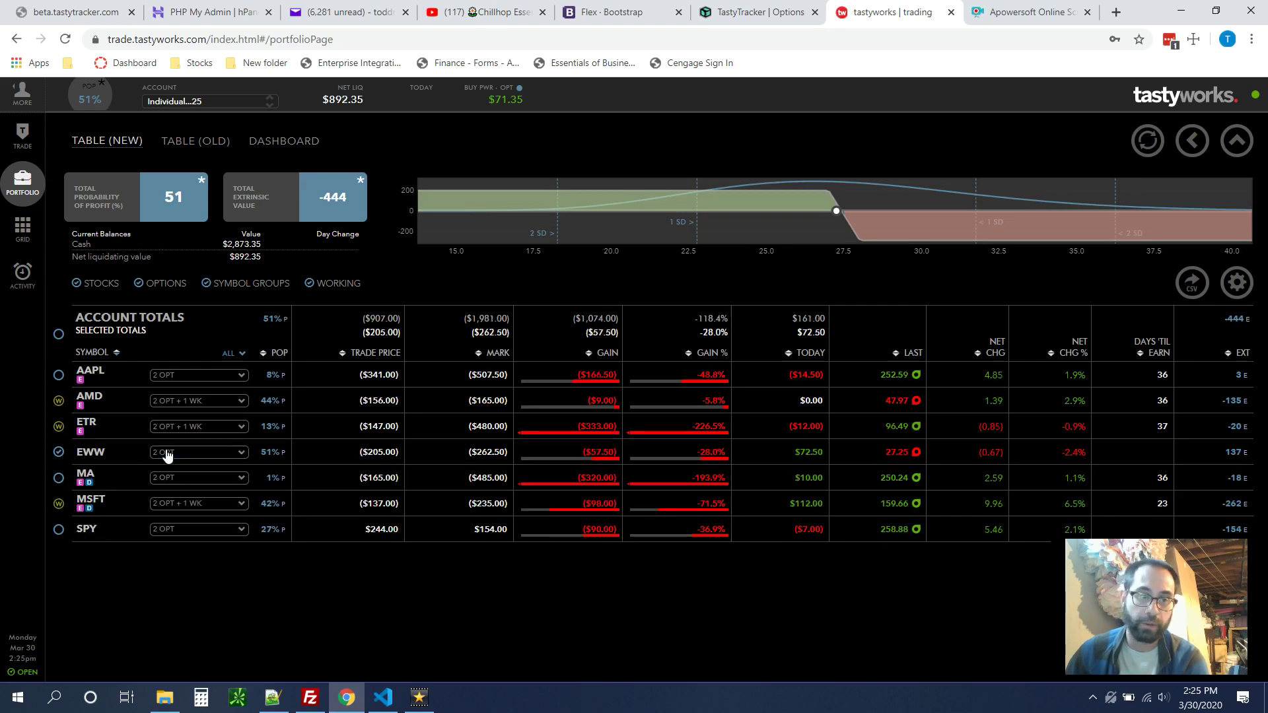
pyautogui.click(788, 15)
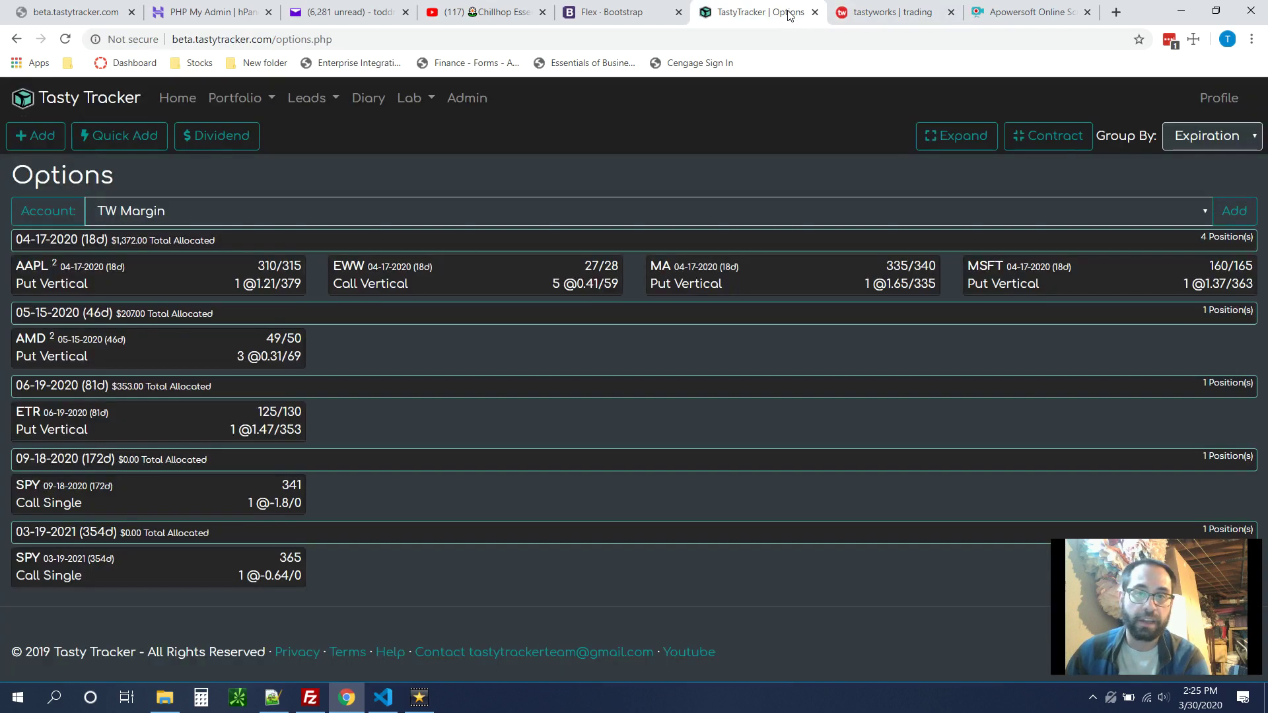
pyautogui.click(891, 15)
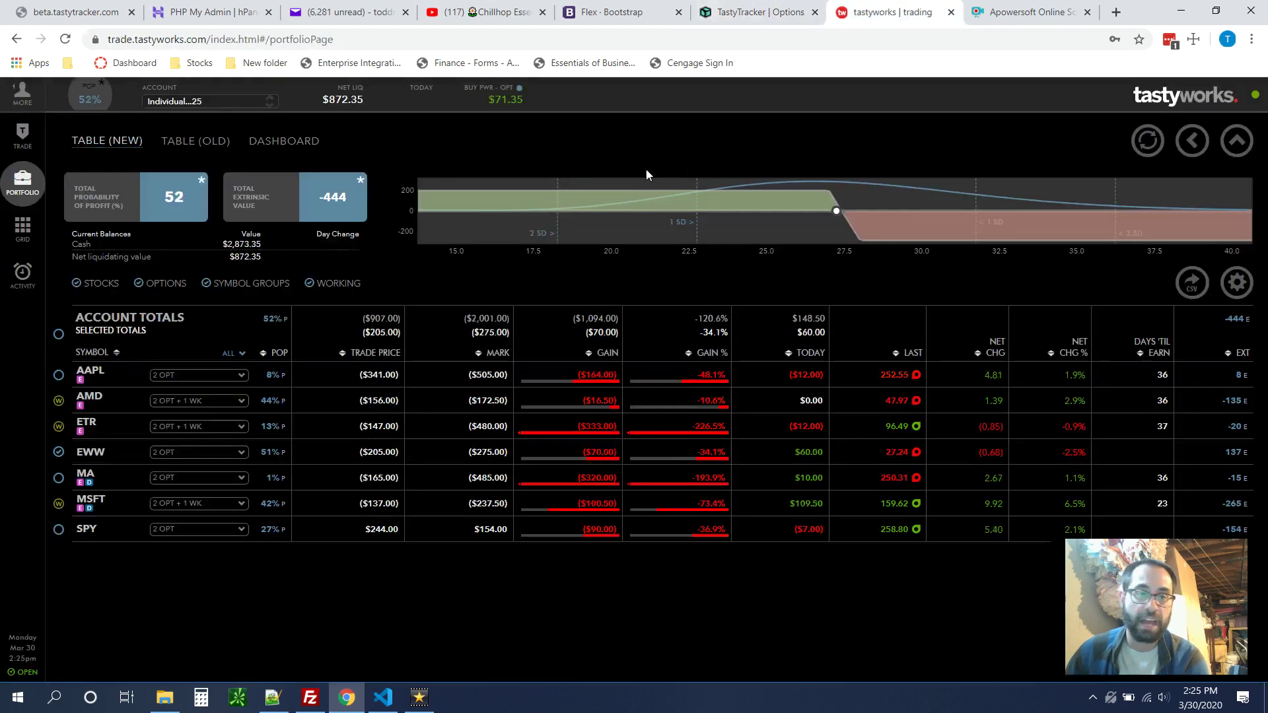
pyautogui.click(59, 453)
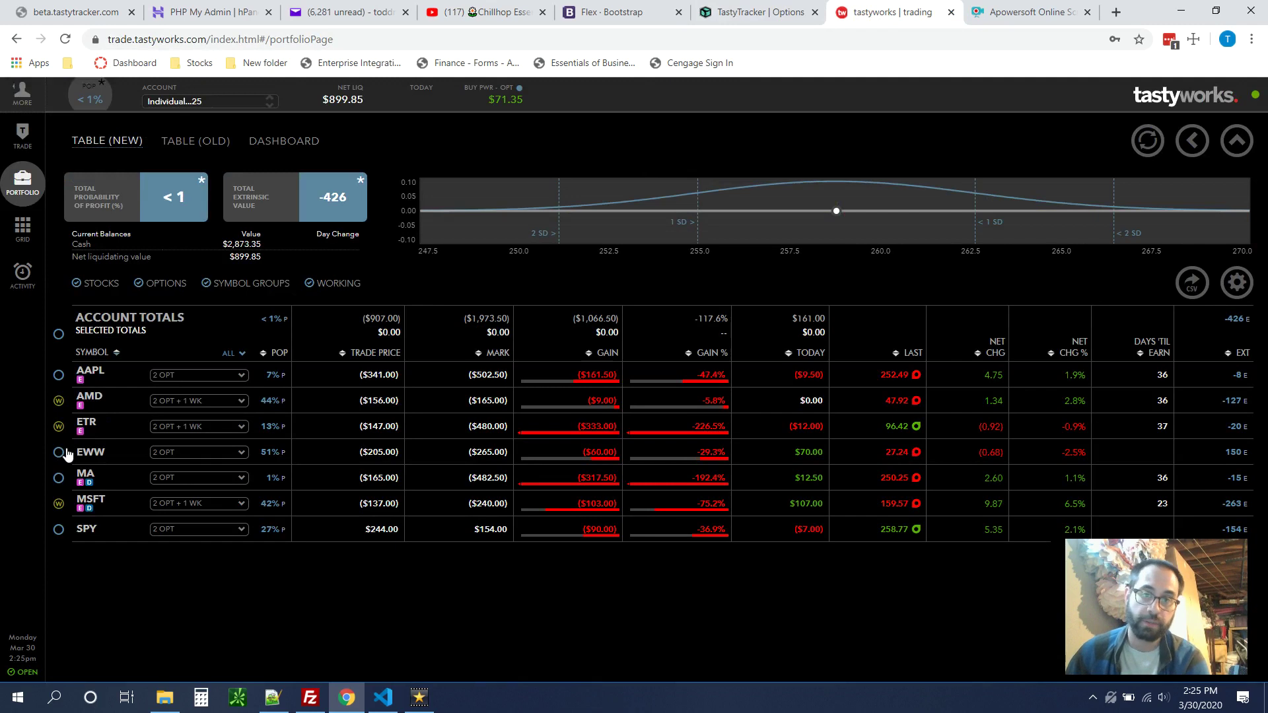
pyautogui.click(785, 16)
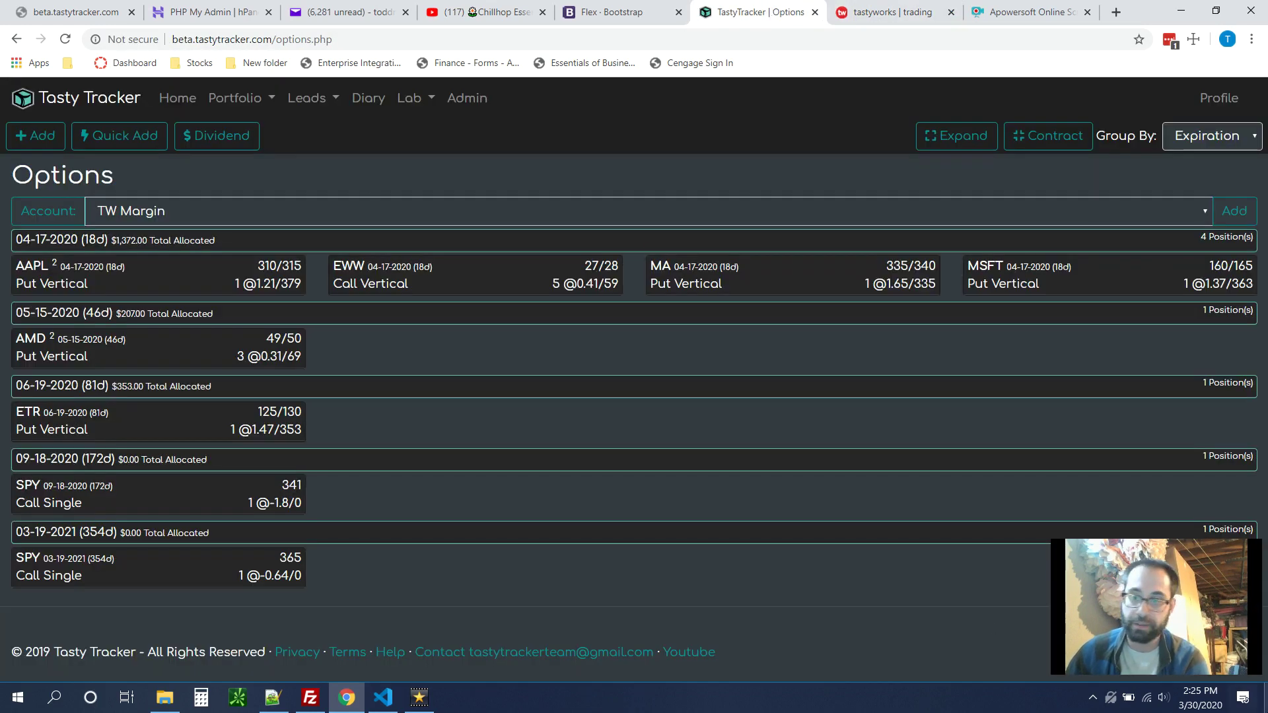
# - Check the date on the taskbar calendar, then return to the tastyworks | trading tab
pyautogui.click(1202, 703)
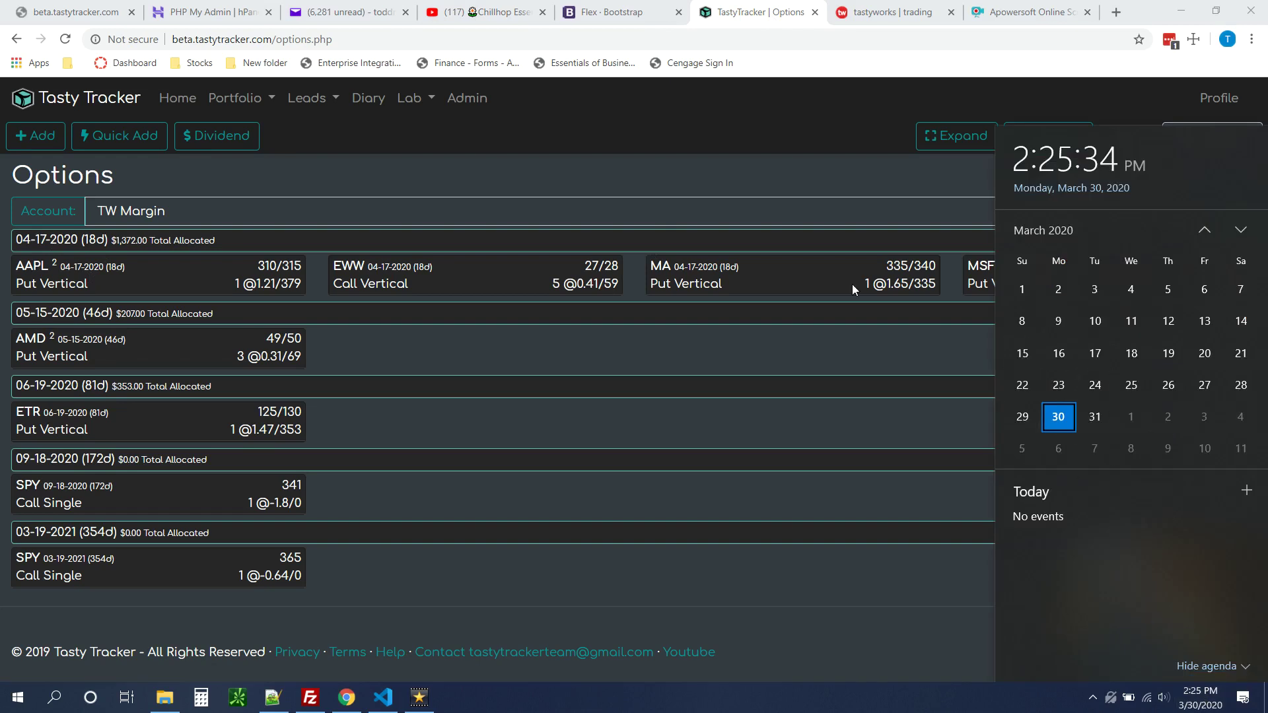
pyautogui.click(724, 176)
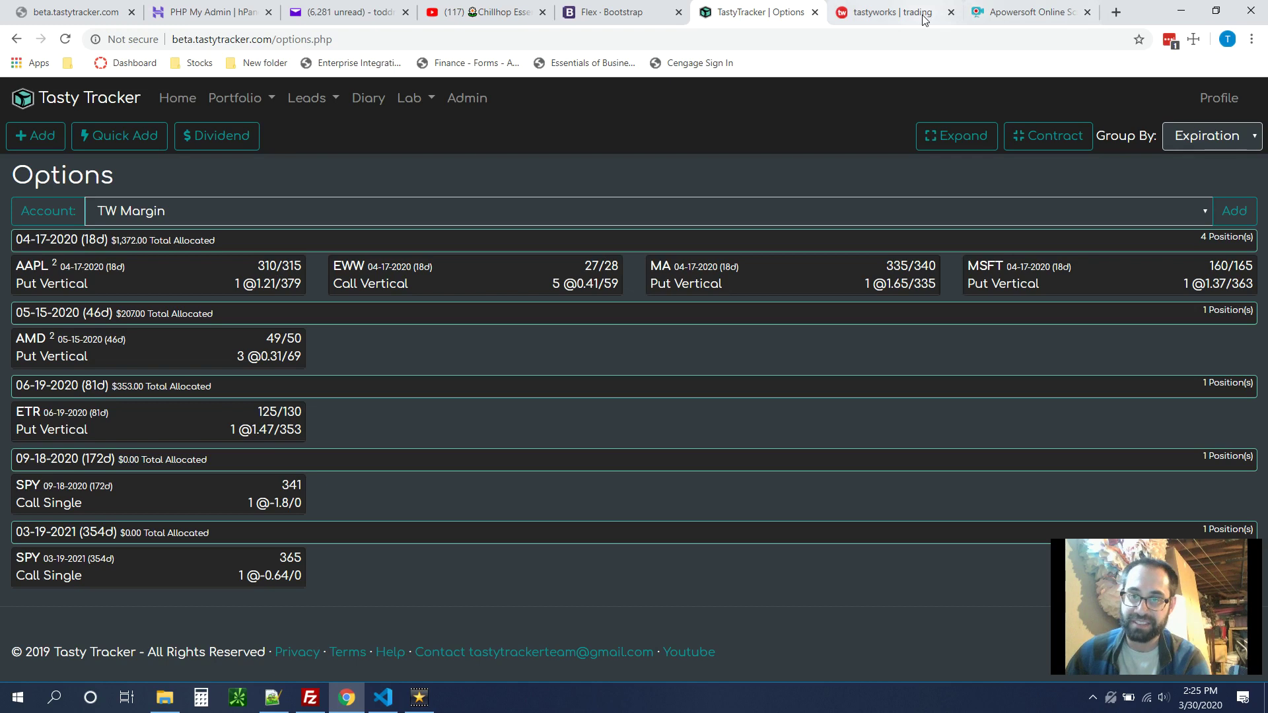
pyautogui.click(900, 8)
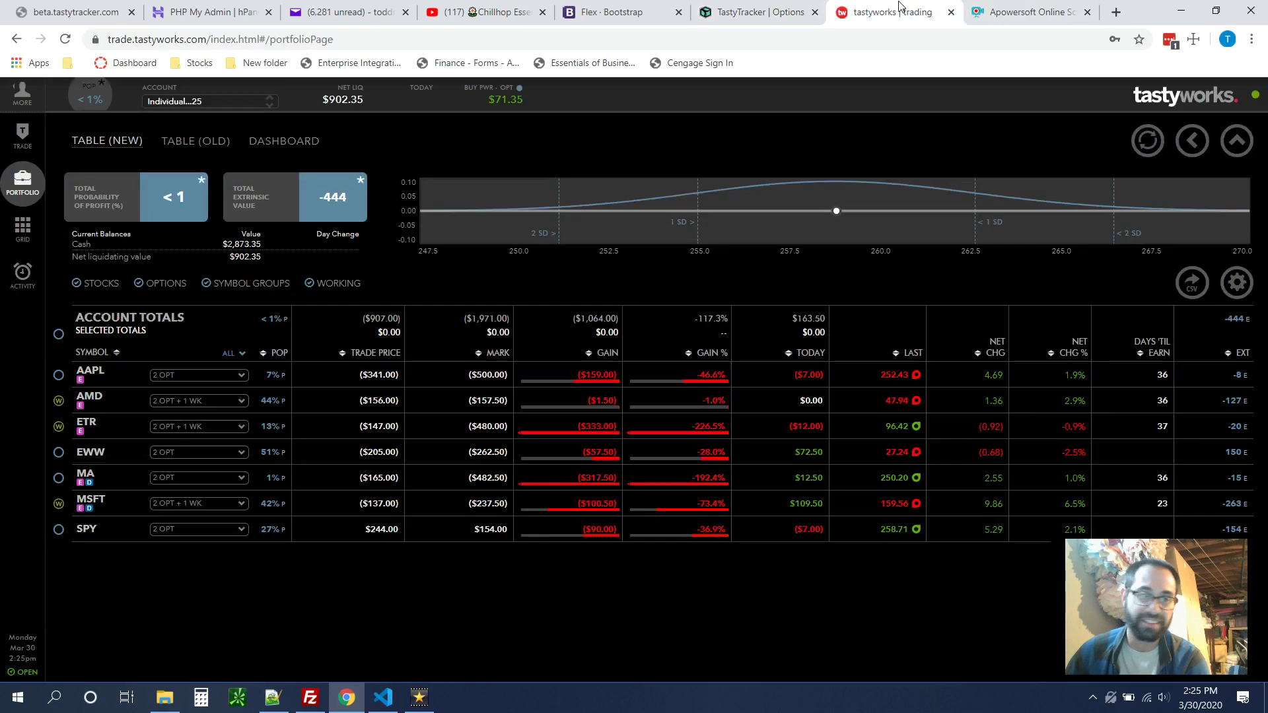
# - Review both AAPL put legs in the trade window, then collapse AAPL and expand AMD's legs
pyautogui.click(187, 382)
pyautogui.click(58, 376)
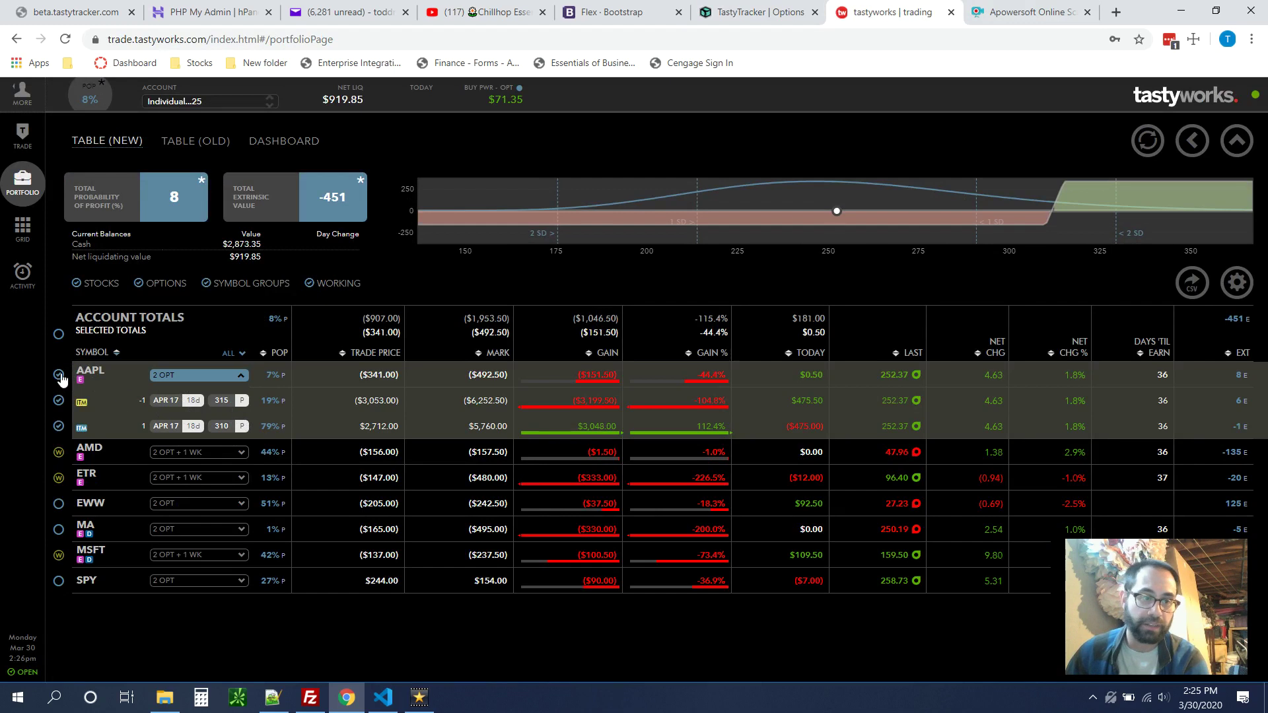
pyautogui.click(224, 404)
pyautogui.click(236, 426)
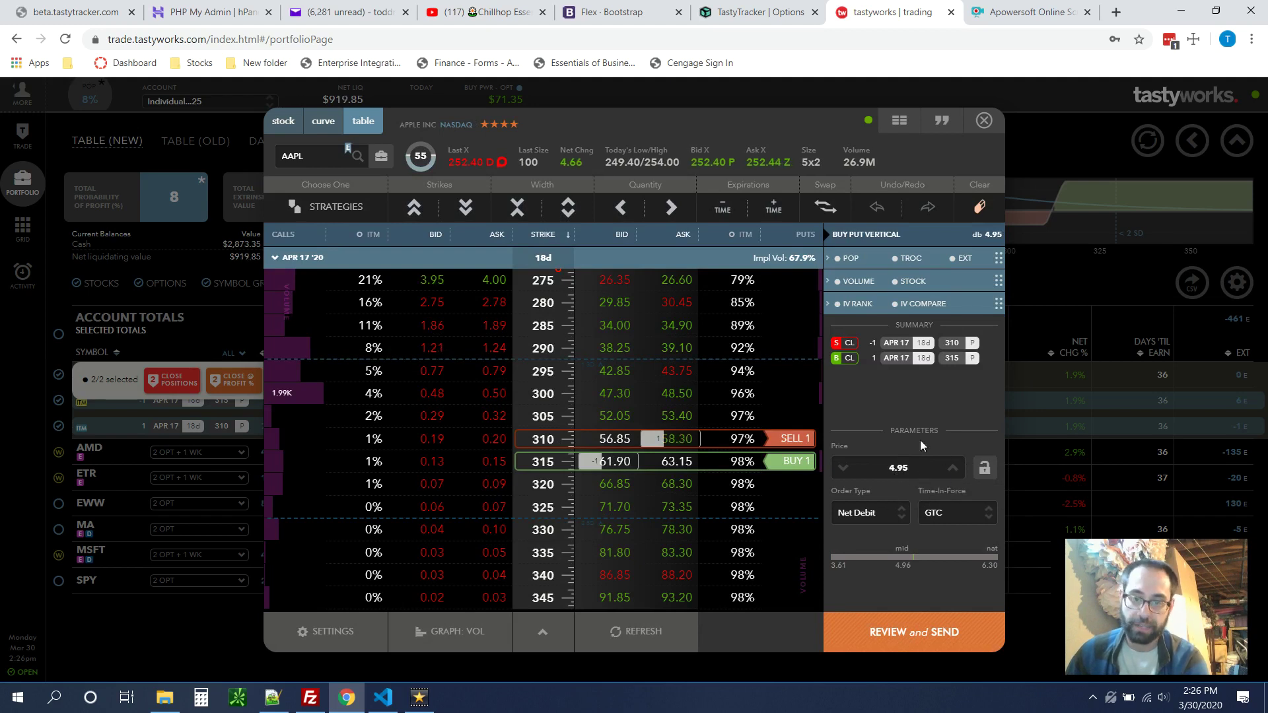
pyautogui.click(985, 120)
pyautogui.click(400, 381)
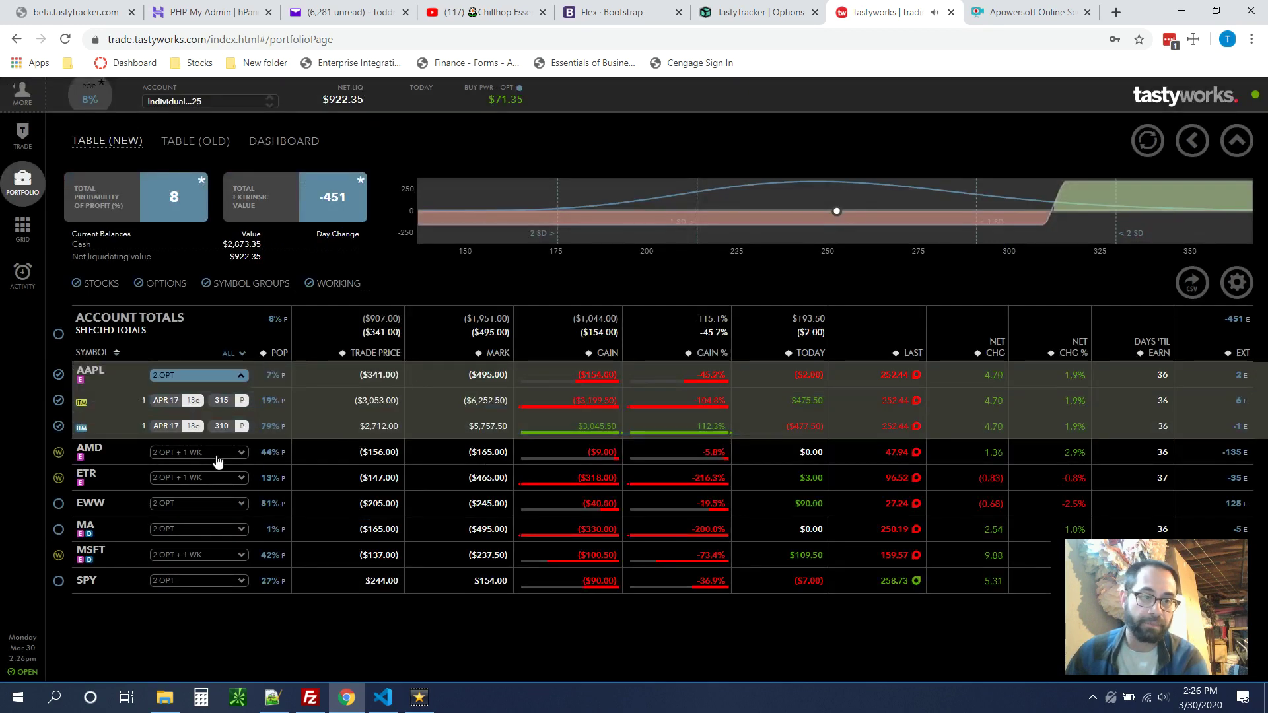
pyautogui.click(187, 375)
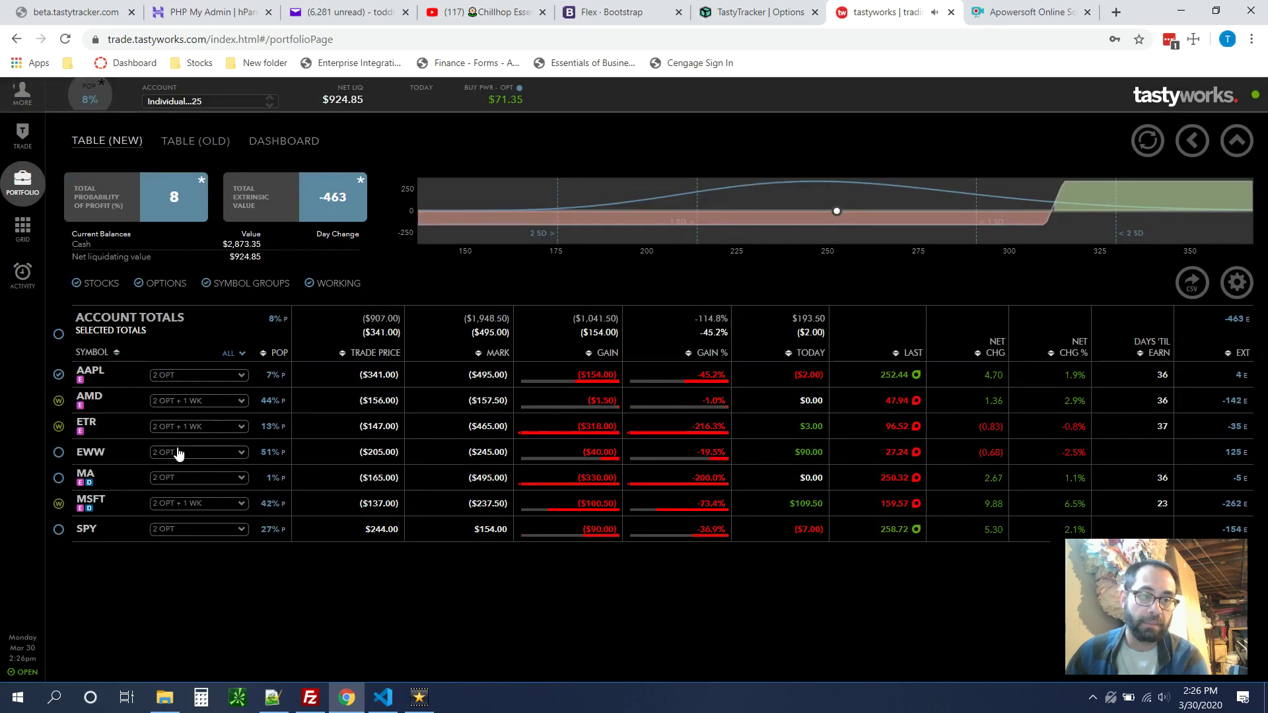
pyautogui.click(172, 400)
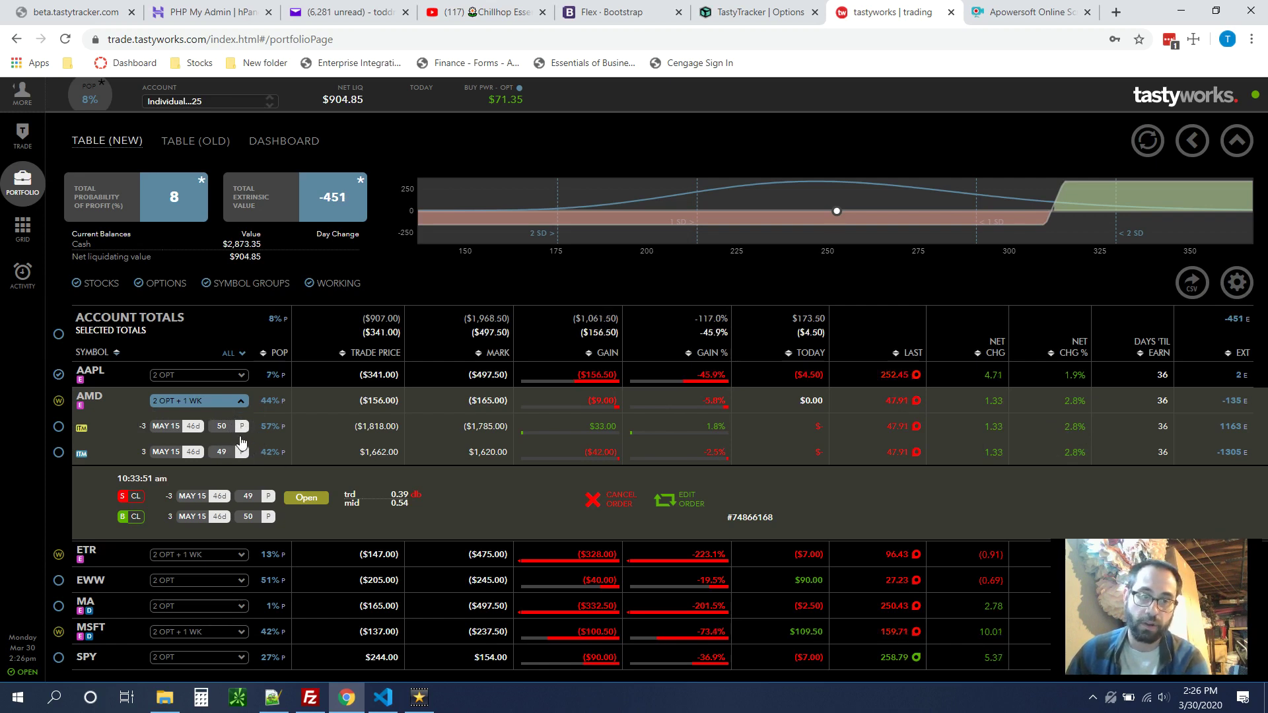
# - Preview a Roll Positions order for both AMD legs, then cancel it and collapse AMD
pyautogui.click(235, 428)
pyautogui.click(235, 455)
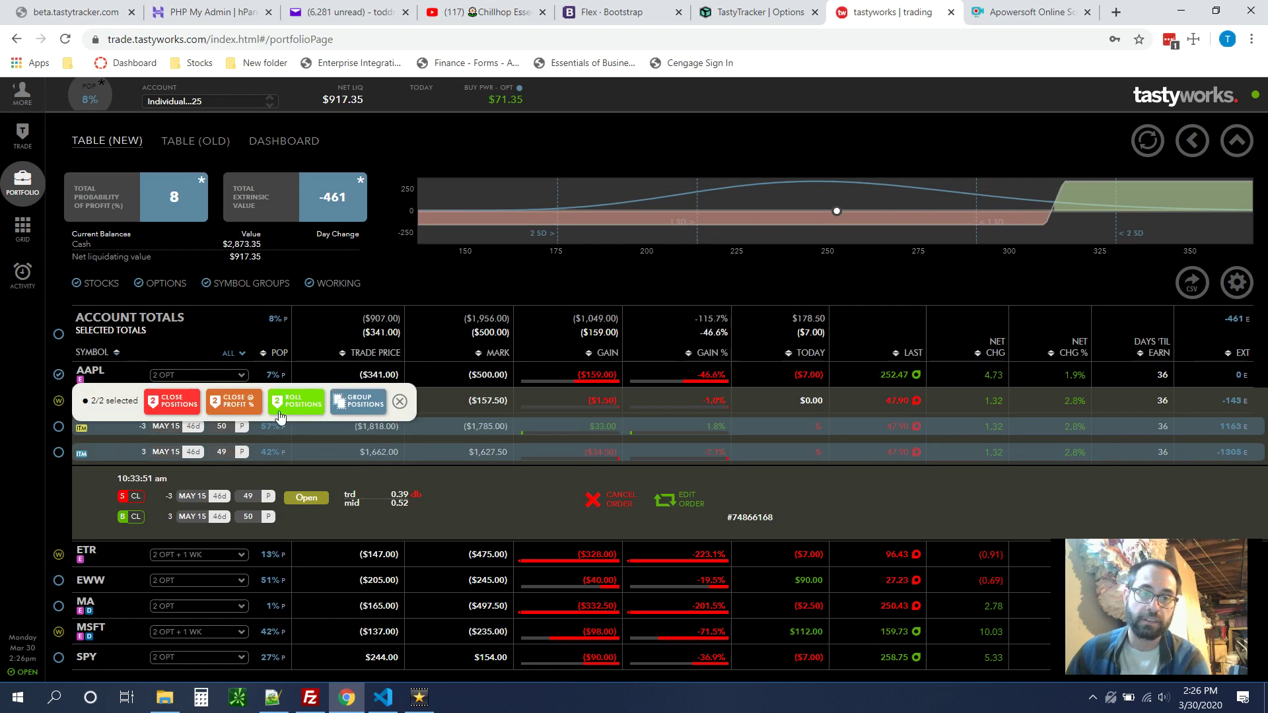
pyautogui.click(324, 401)
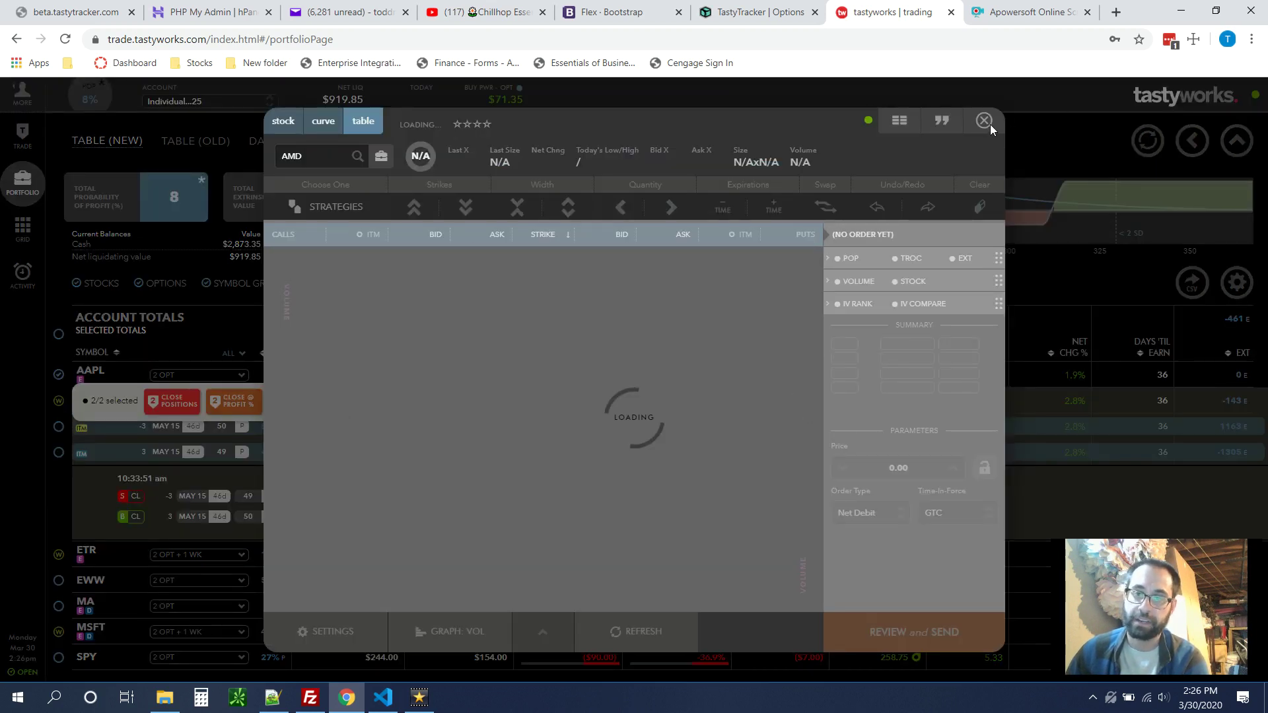
pyautogui.press('Escape')
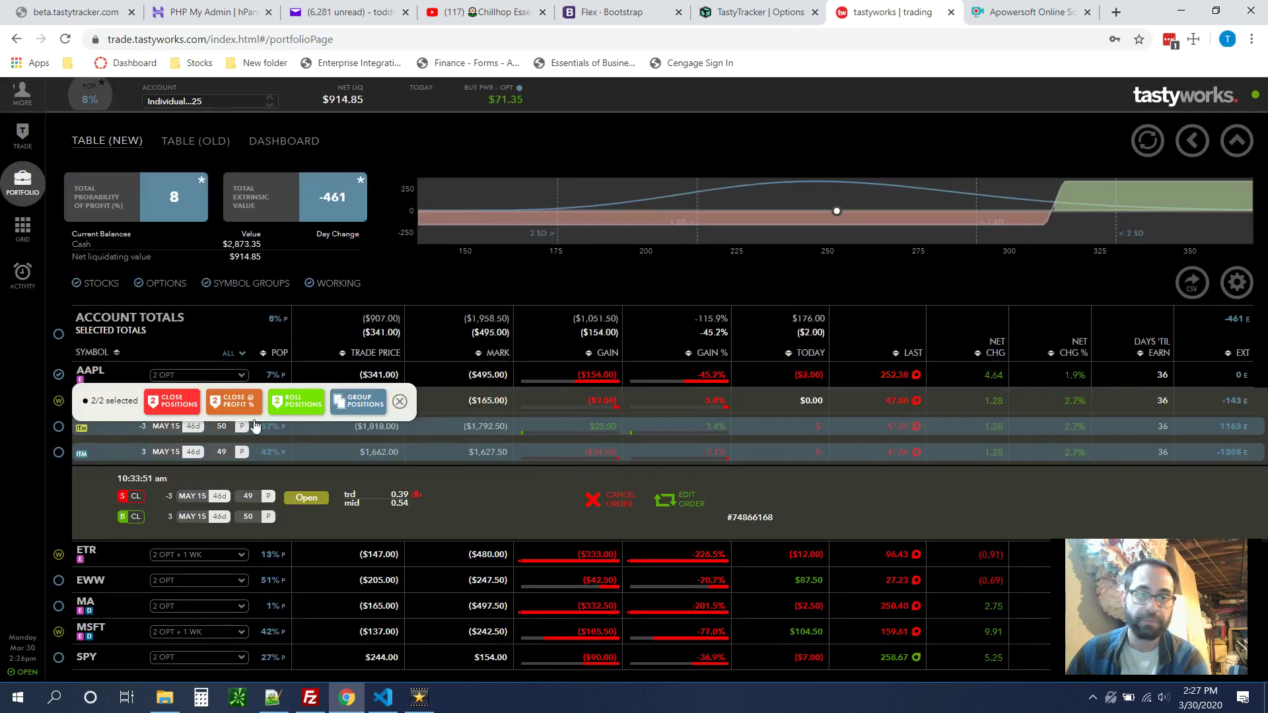
pyautogui.click(399, 409)
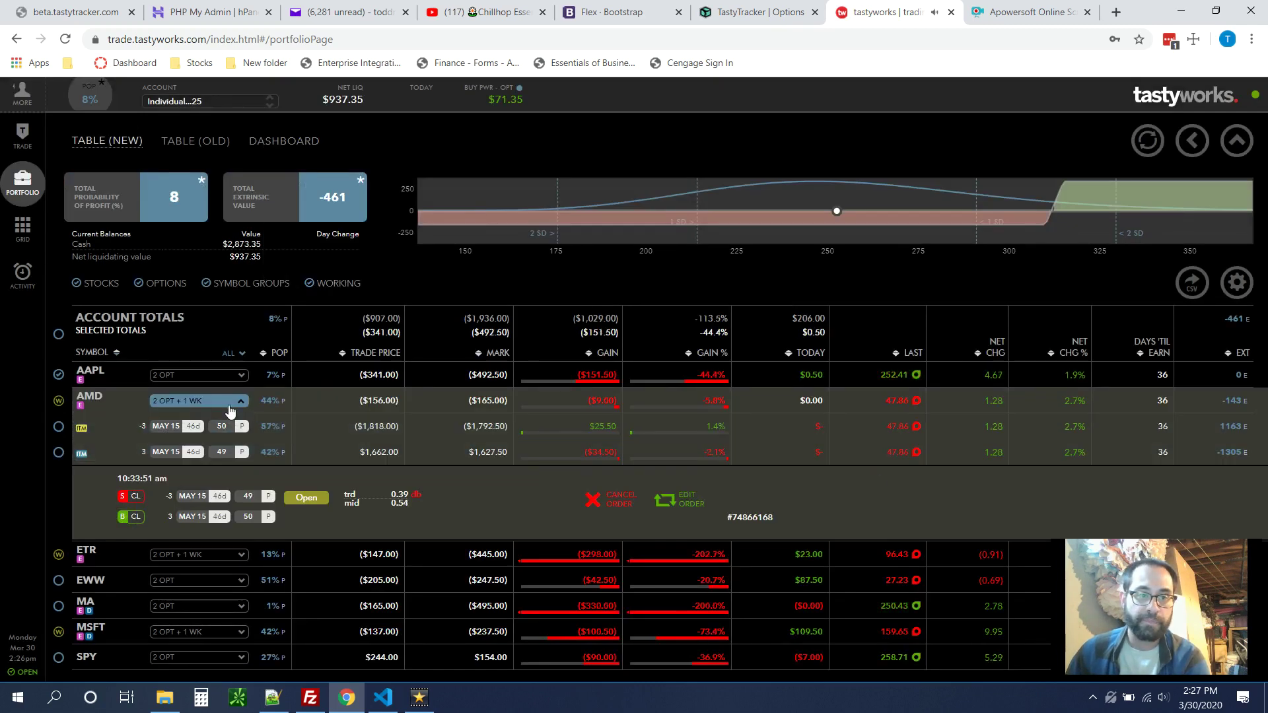
pyautogui.click(230, 411)
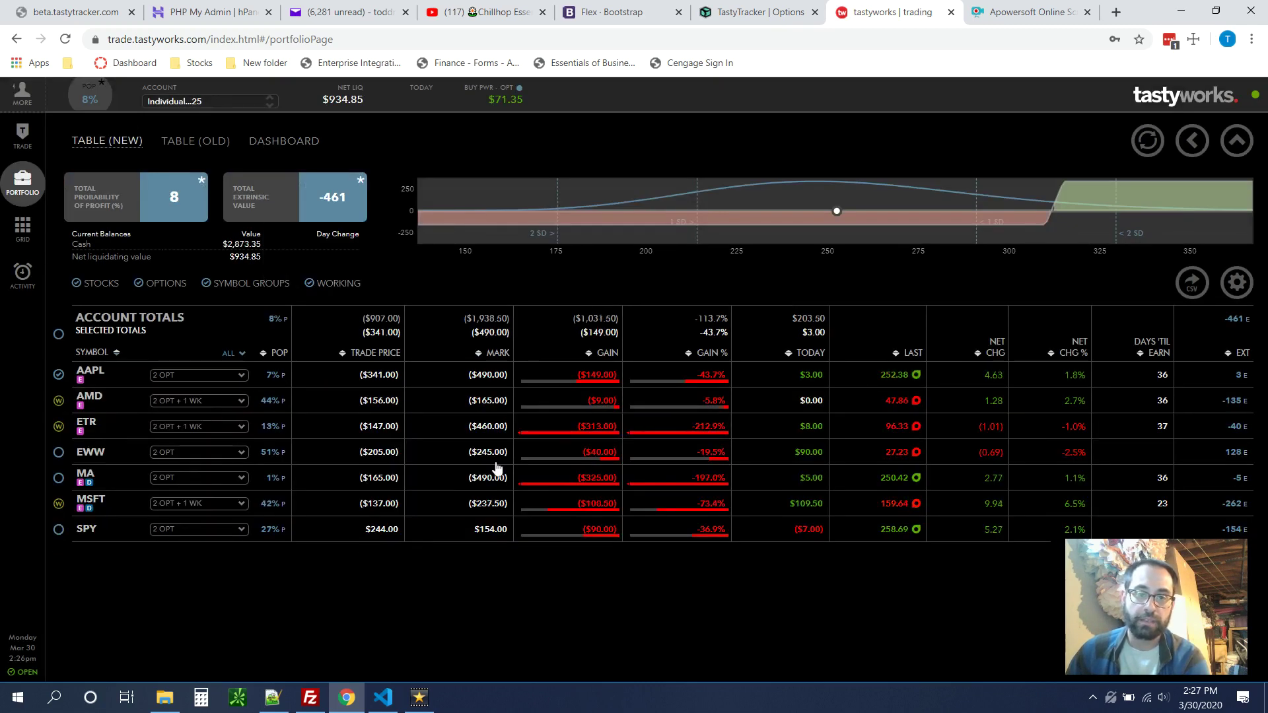